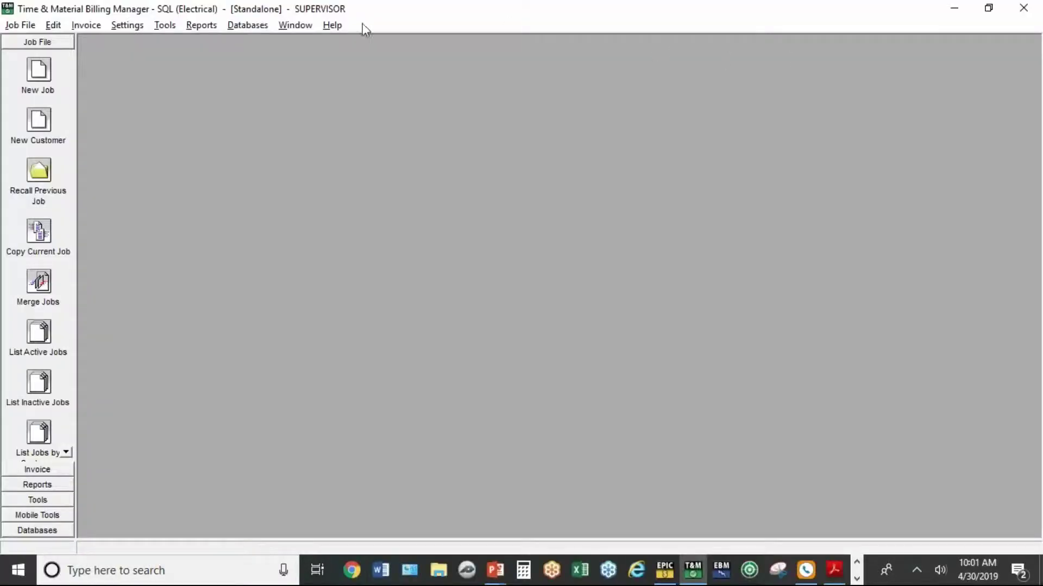
Check the program's version information under Help, then switch to the presentation slideshow.
click(334, 27)
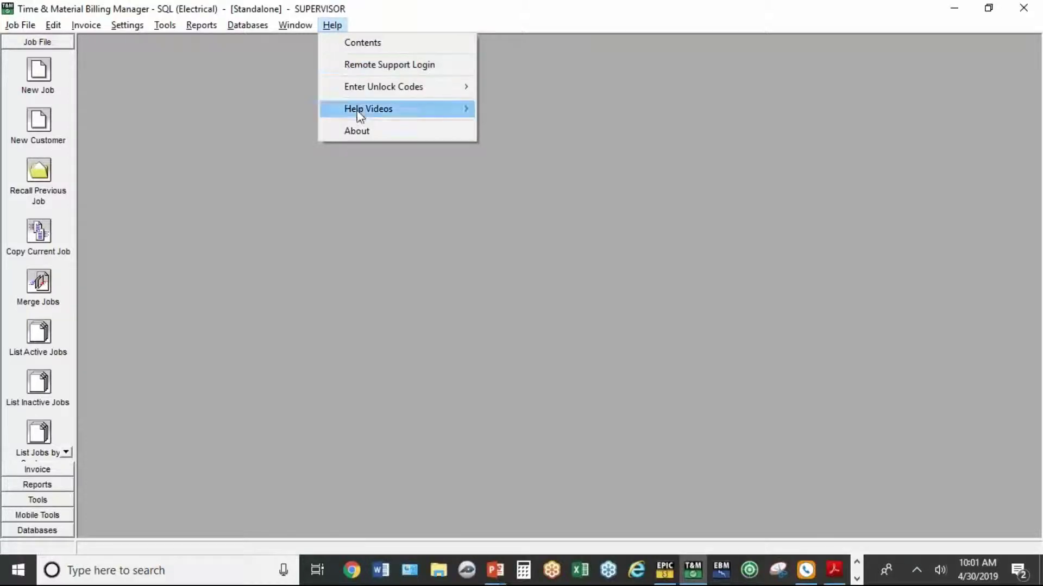
click(349, 136)
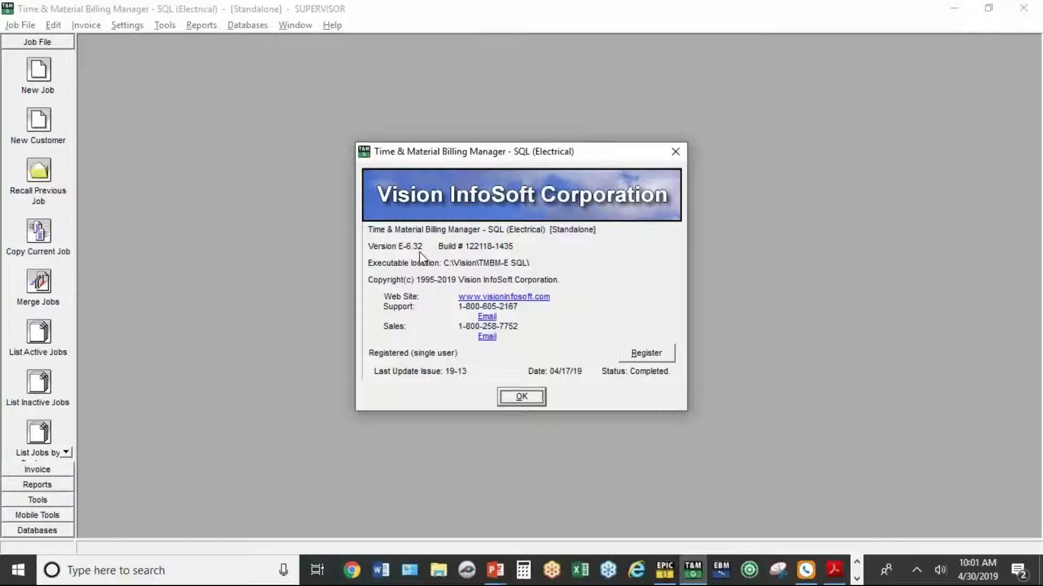
click(536, 397)
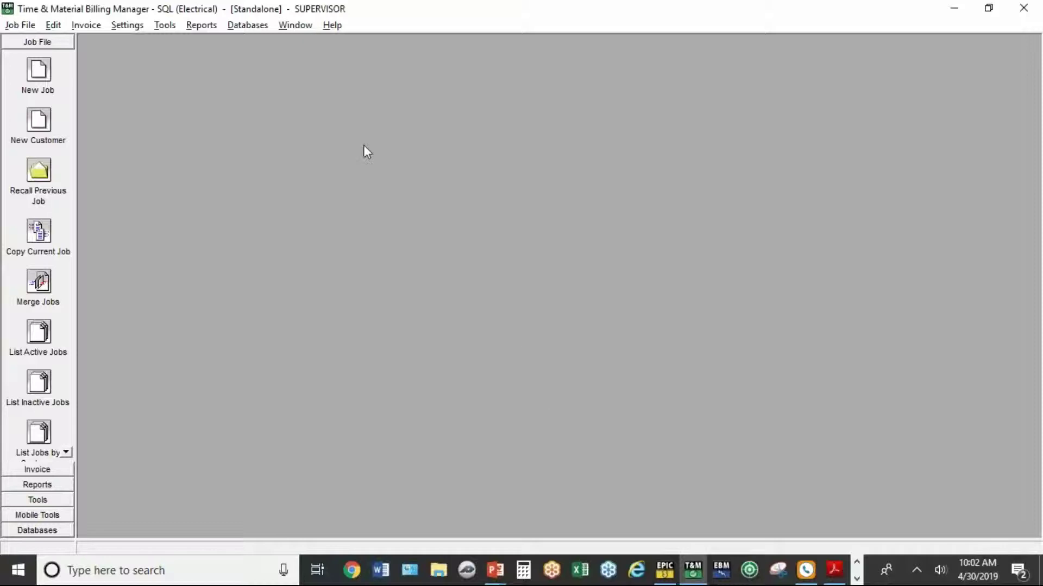
click(331, 25)
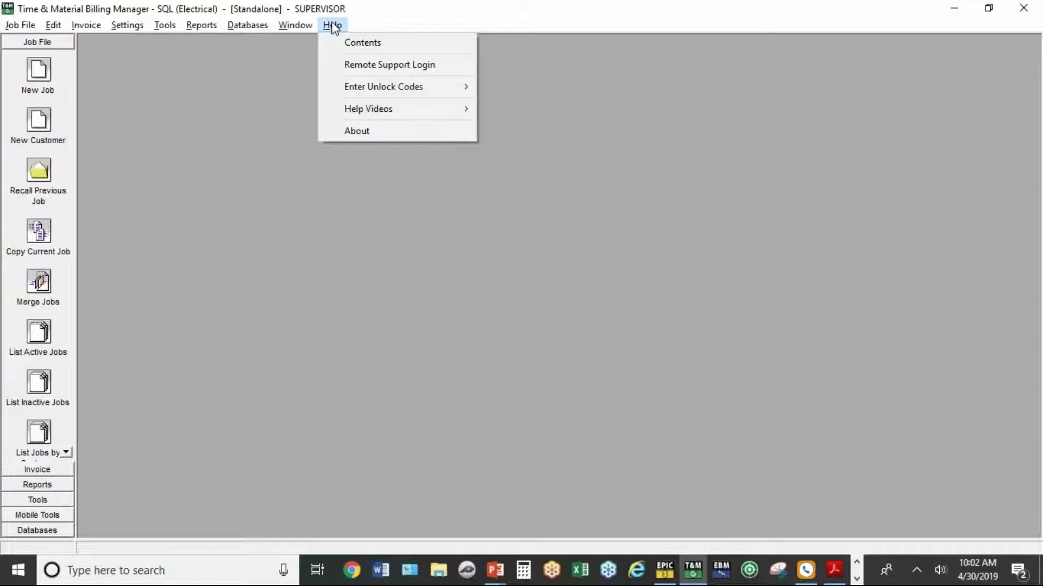
mouse_move(353, 83)
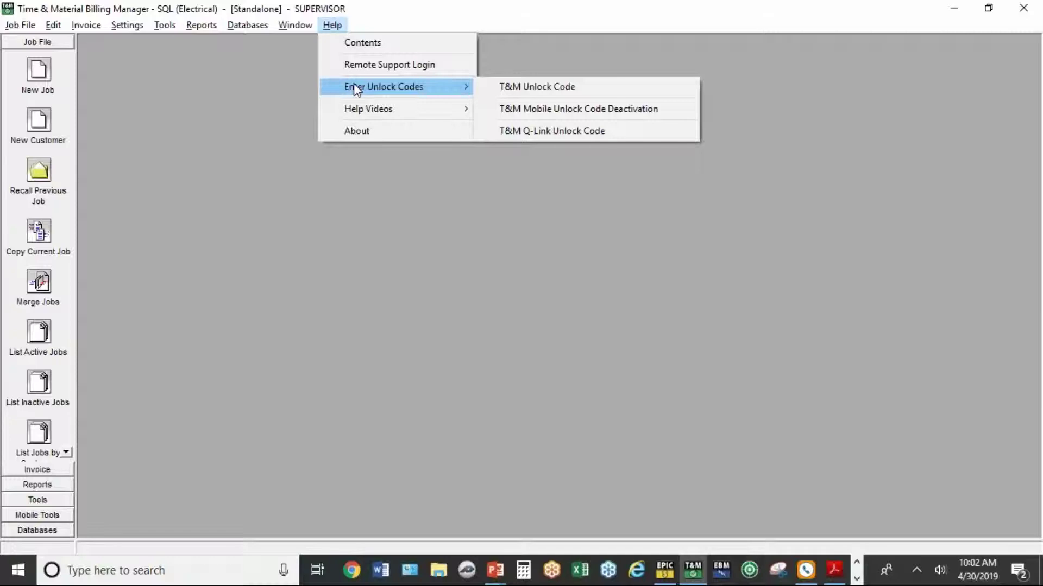
click(366, 186)
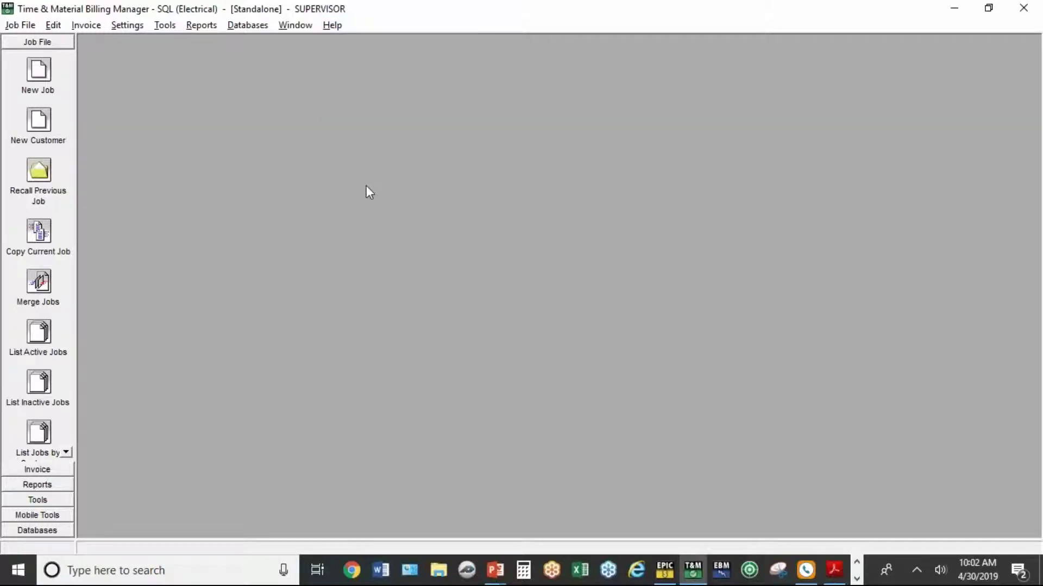
key(alt+Tab)
key(alt+Tab)
Create a maximized new job 'T&M Mobile Demo' for customer ABC Company and show Work Information.
click(38, 70)
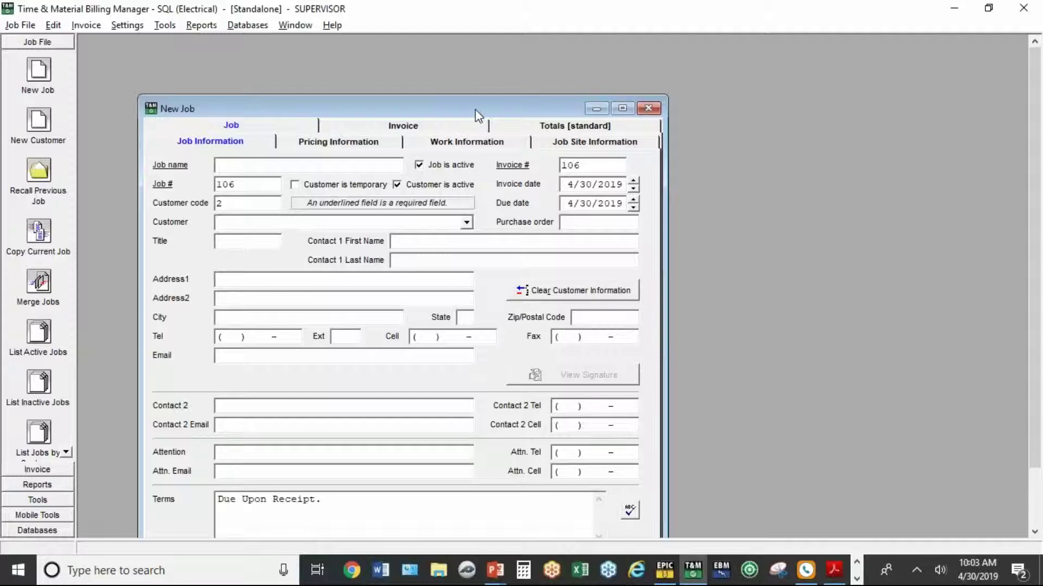
drag(475, 110, 485, 74)
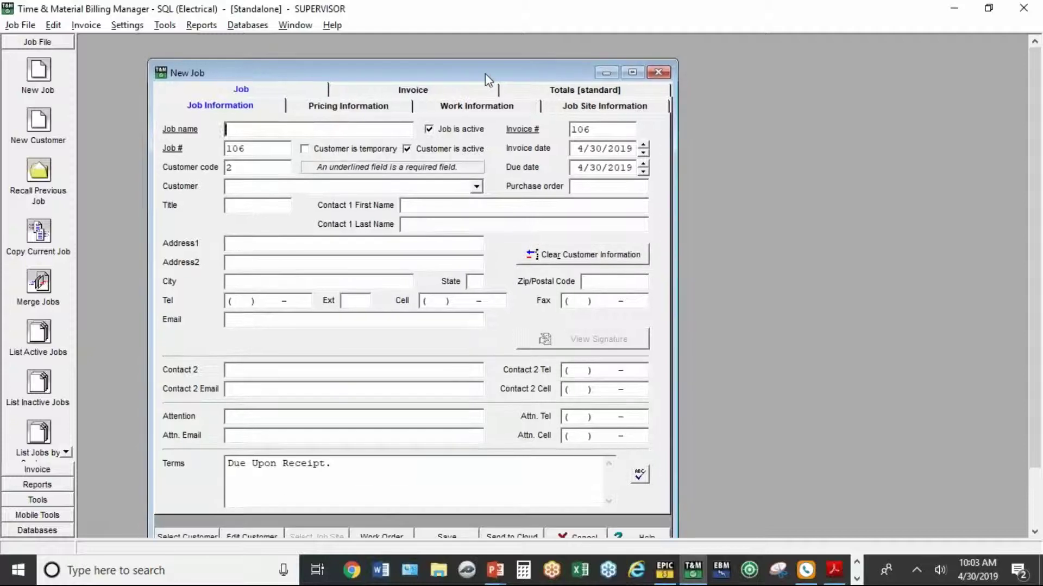
click(633, 73)
text(T&M)
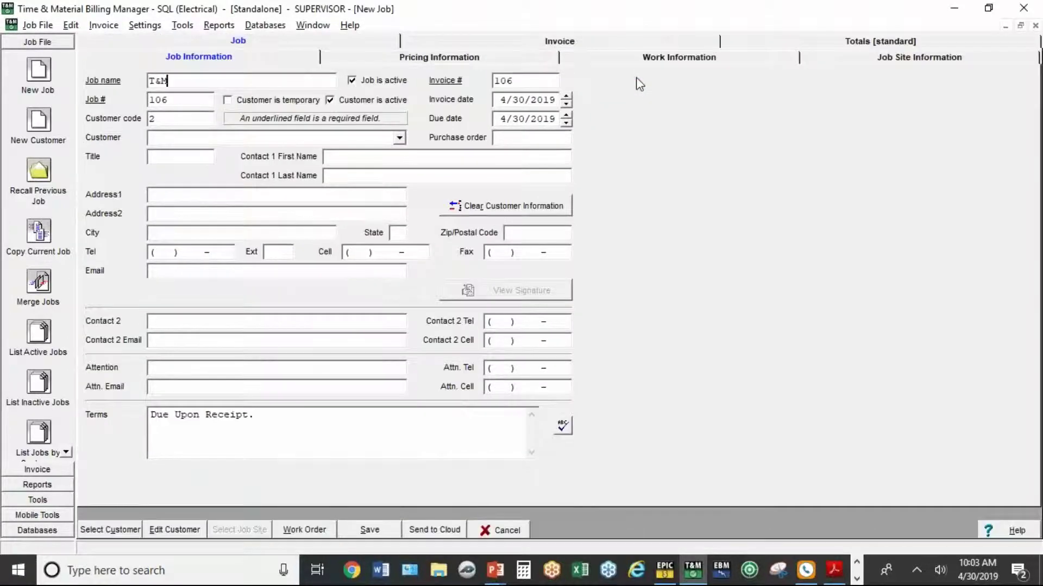
text( Mobile Demo)
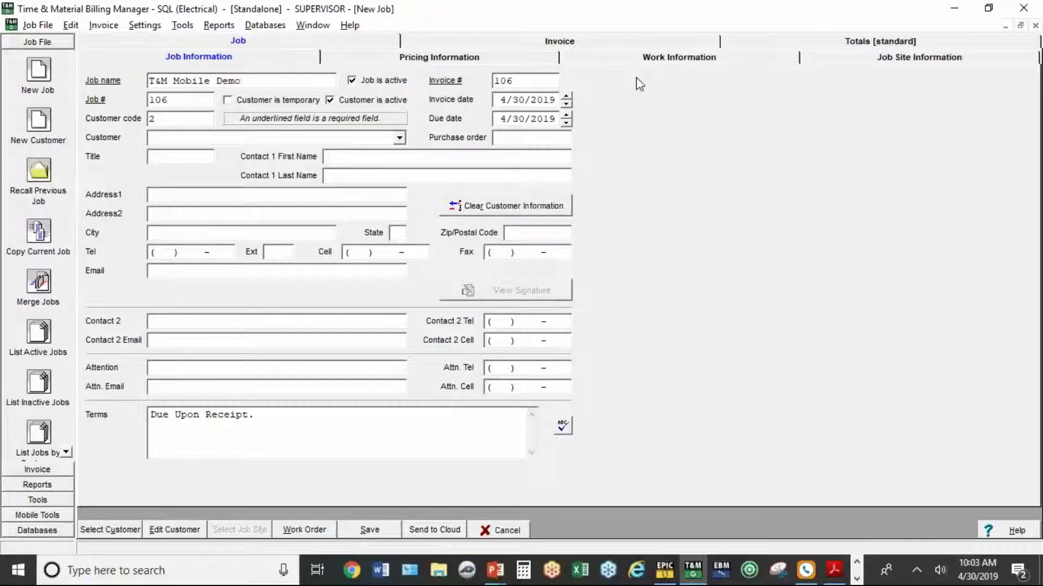
click(399, 139)
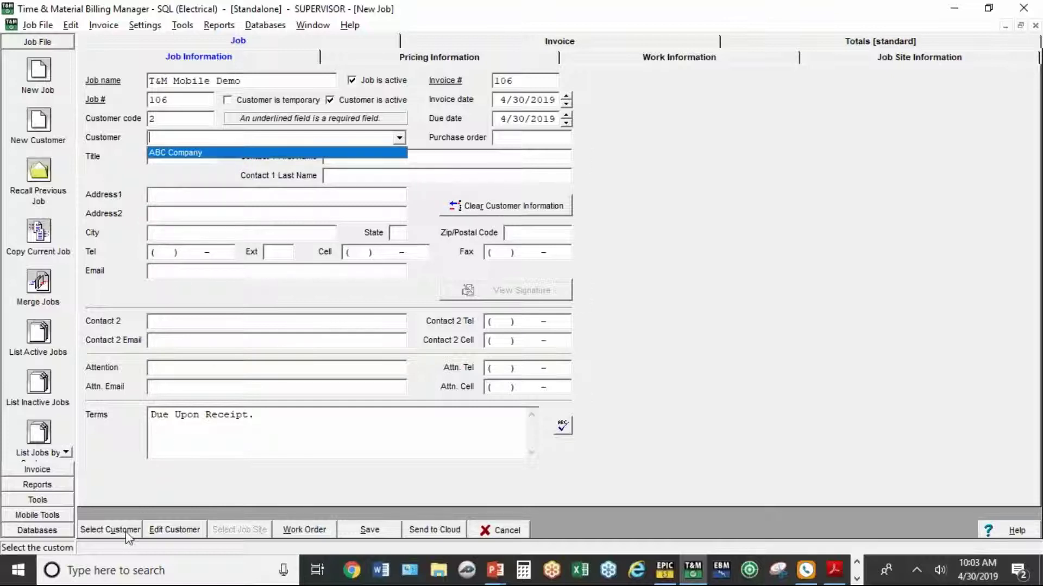
click(169, 153)
key(Tab)
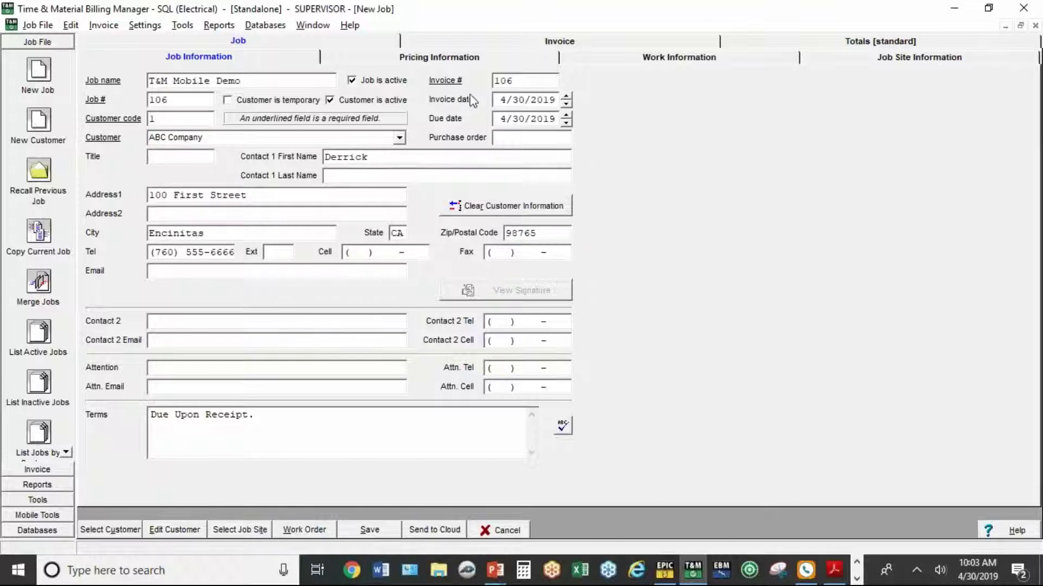
click(584, 63)
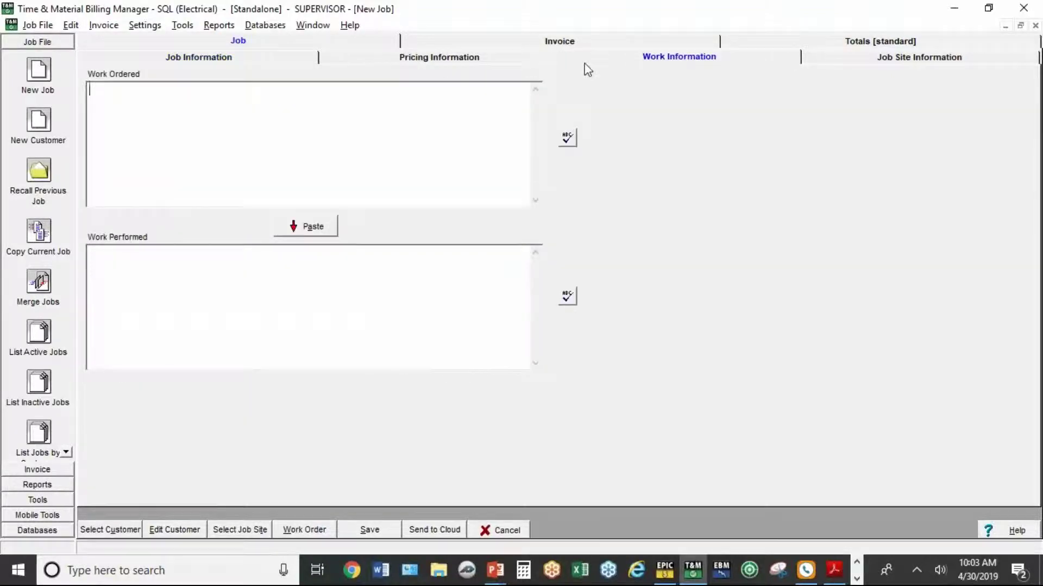
Enter 'Add new outlets in conference room.' as the work ordered, correcting a typo.
text(Add new outlets in conference room.)
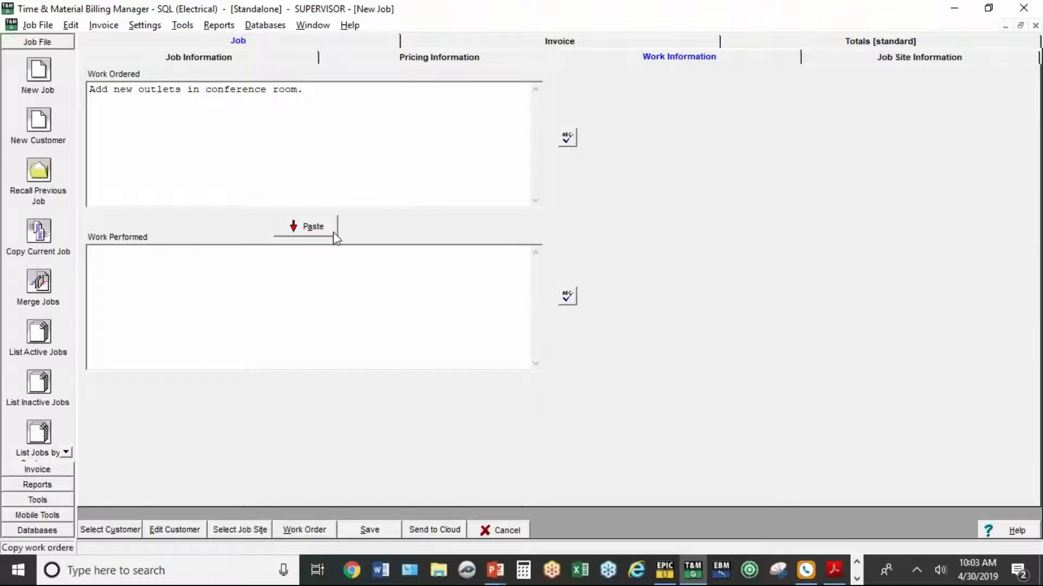
Send the job to the checked mobile account at High priority, applied to all jobs.
click(423, 536)
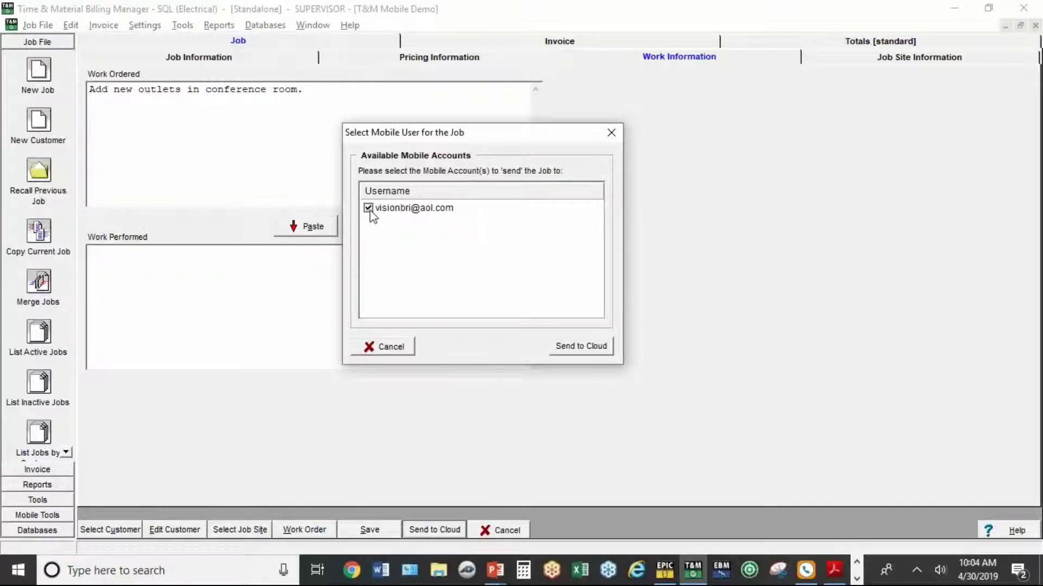
click(558, 351)
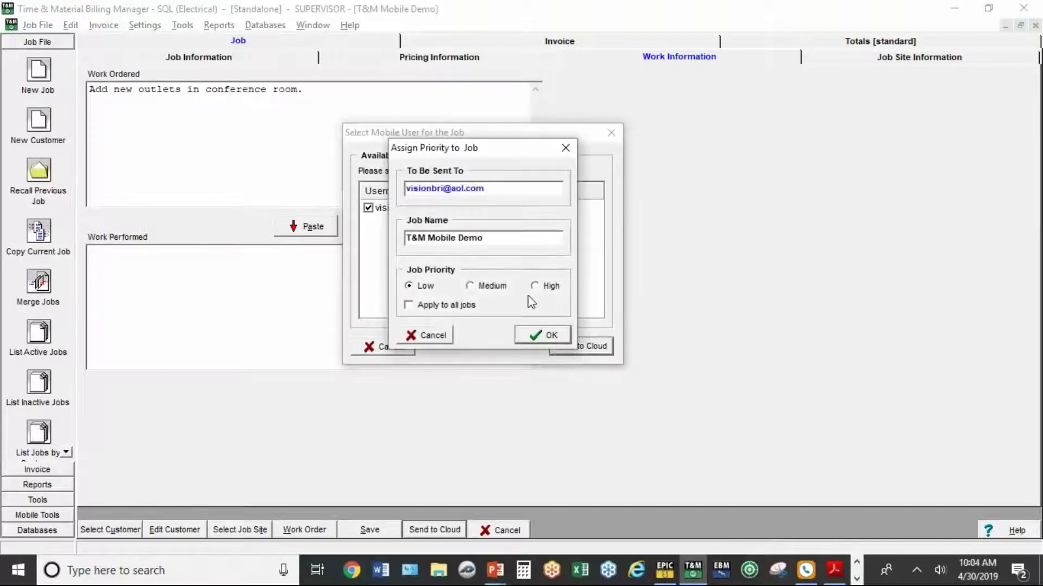
click(539, 286)
click(456, 305)
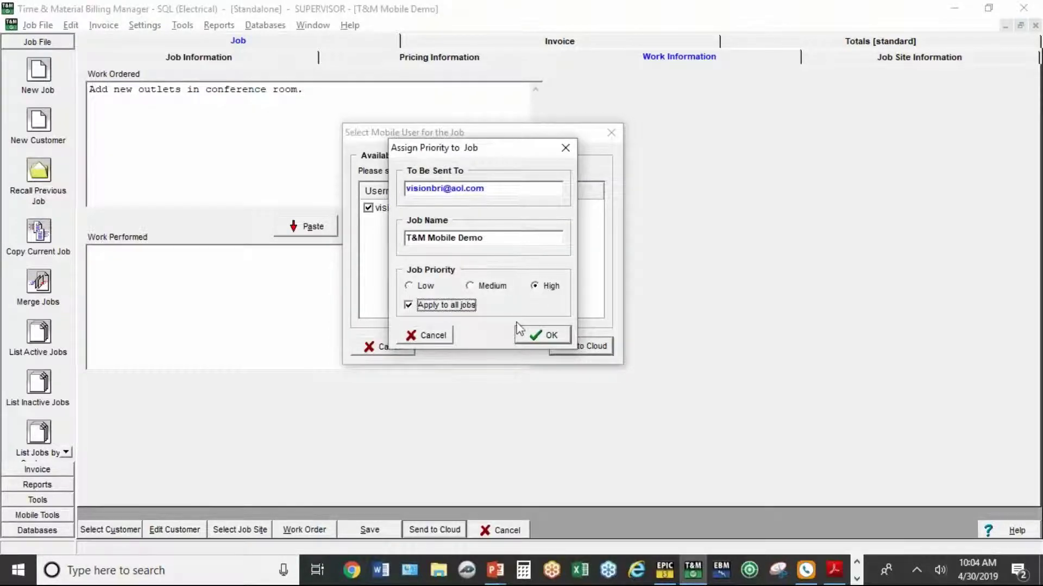
click(548, 336)
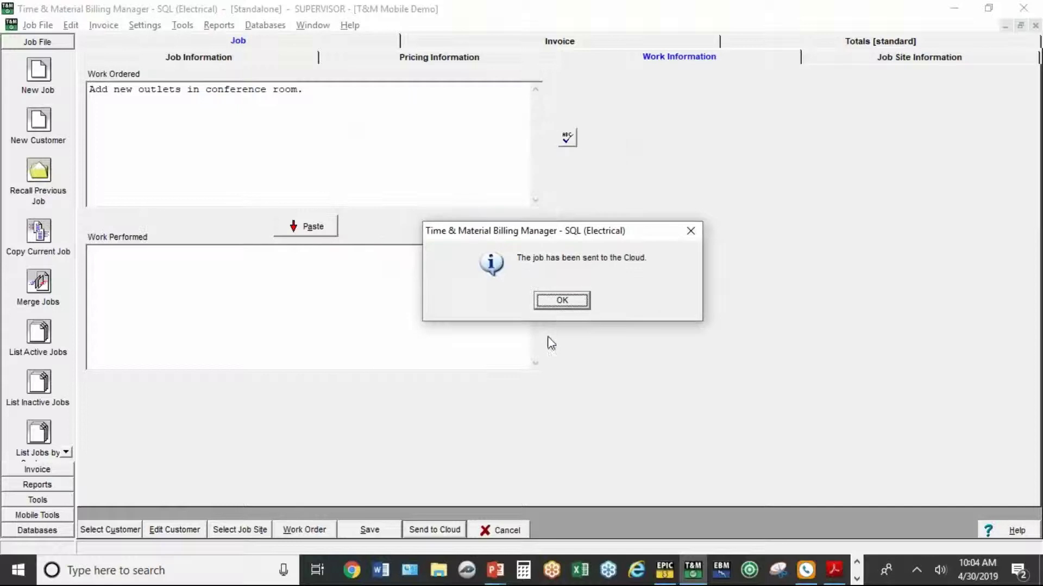
click(555, 313)
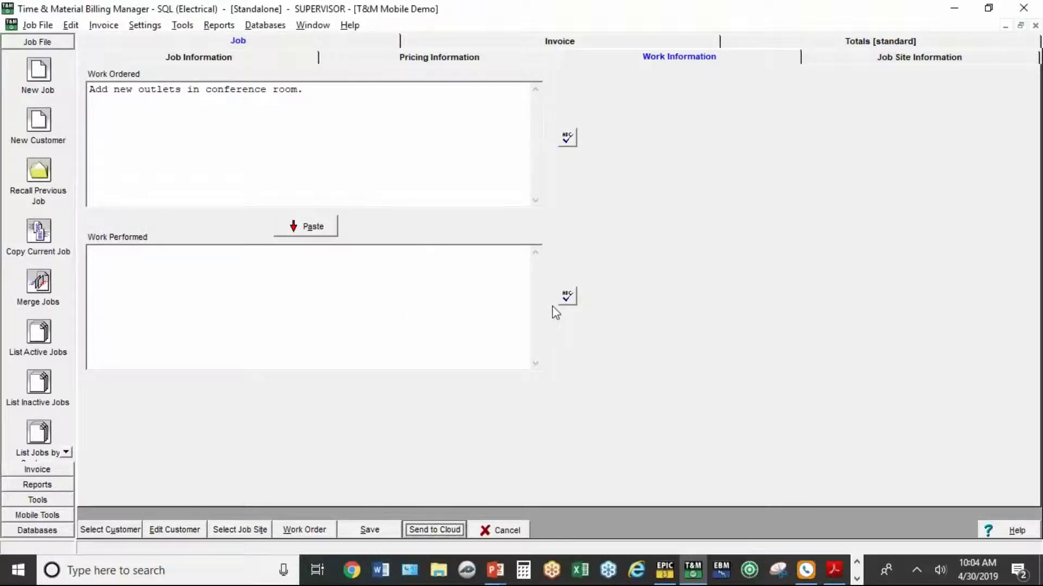
Sign in to Upload Data from the Mobile Tools group, then cancel without uploading anything.
click(44, 516)
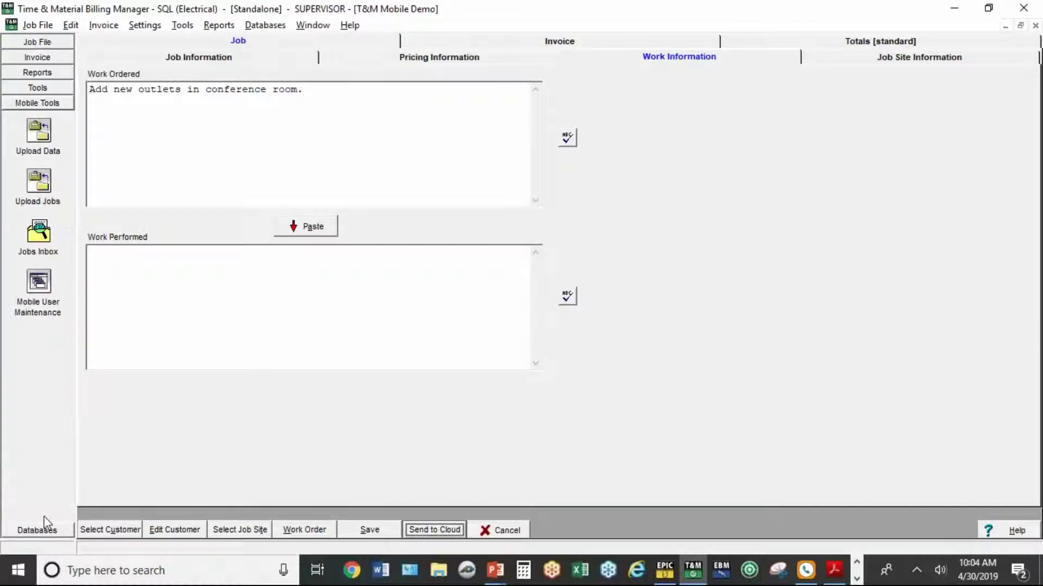
click(45, 131)
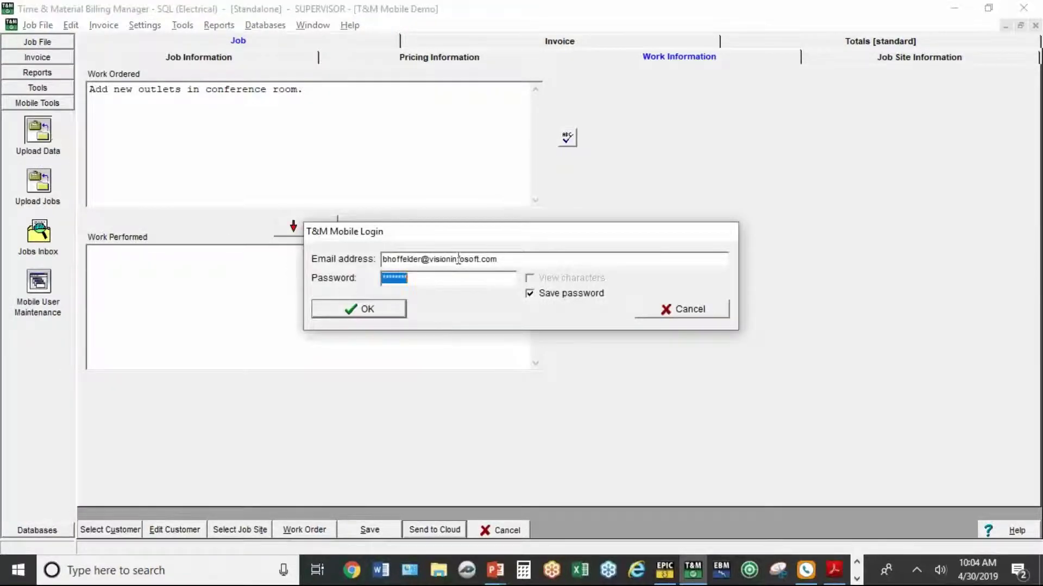
click(387, 315)
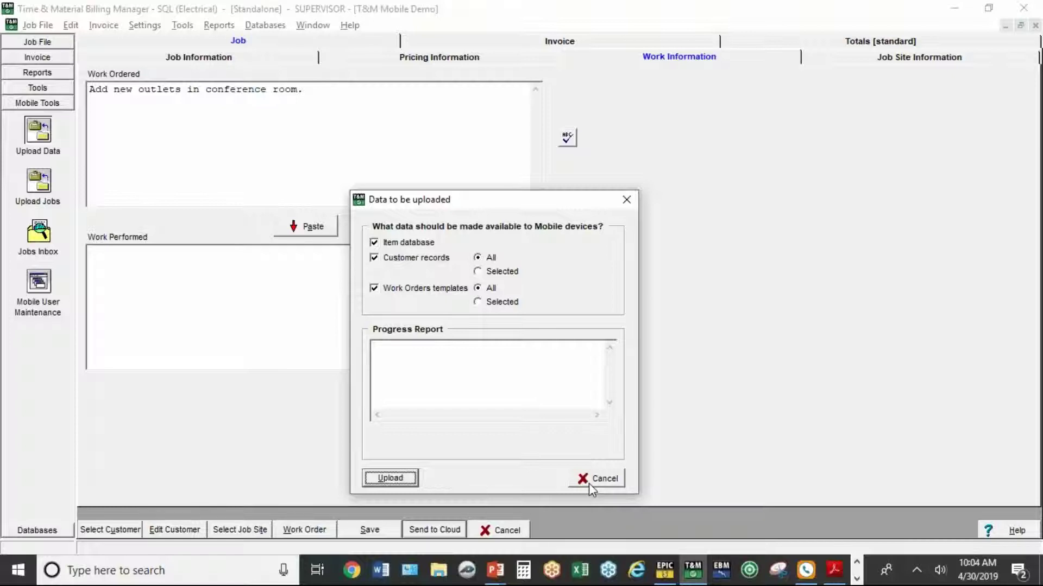
click(589, 485)
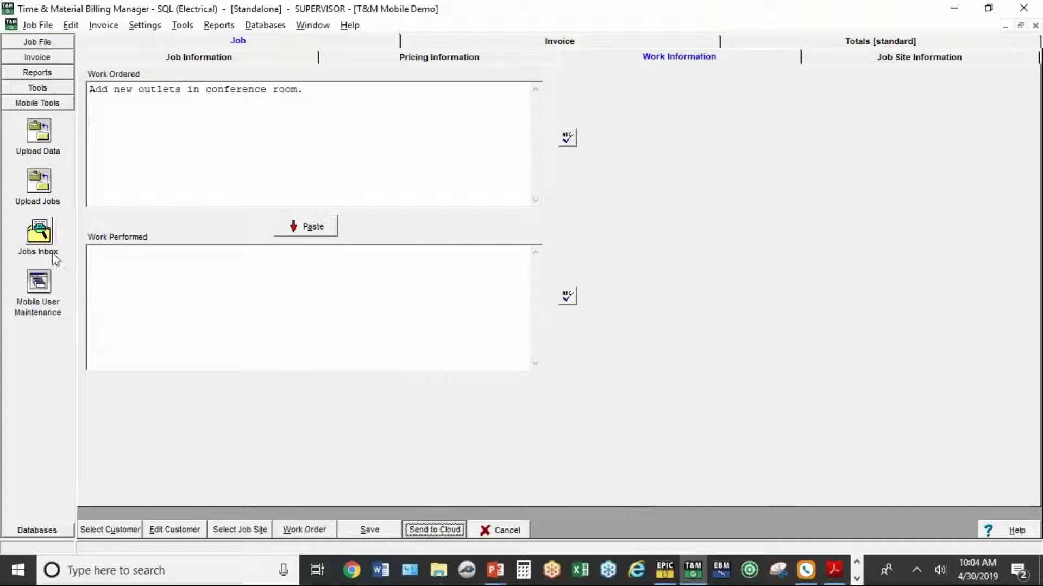
Sign in to Mobile User Maintenance with the saved credentials, reopening it after closing the access rights manager.
click(38, 282)
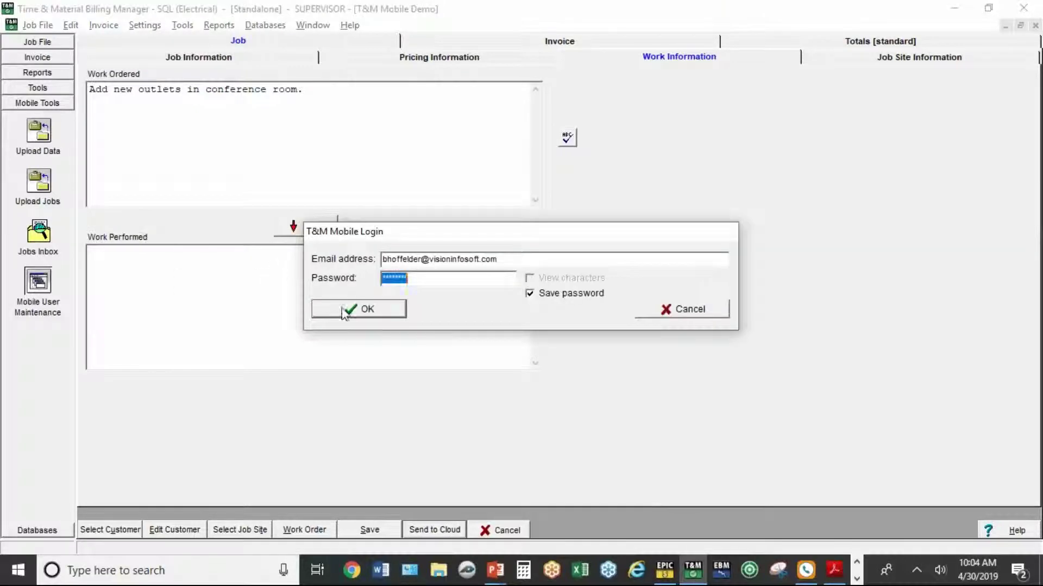
click(351, 313)
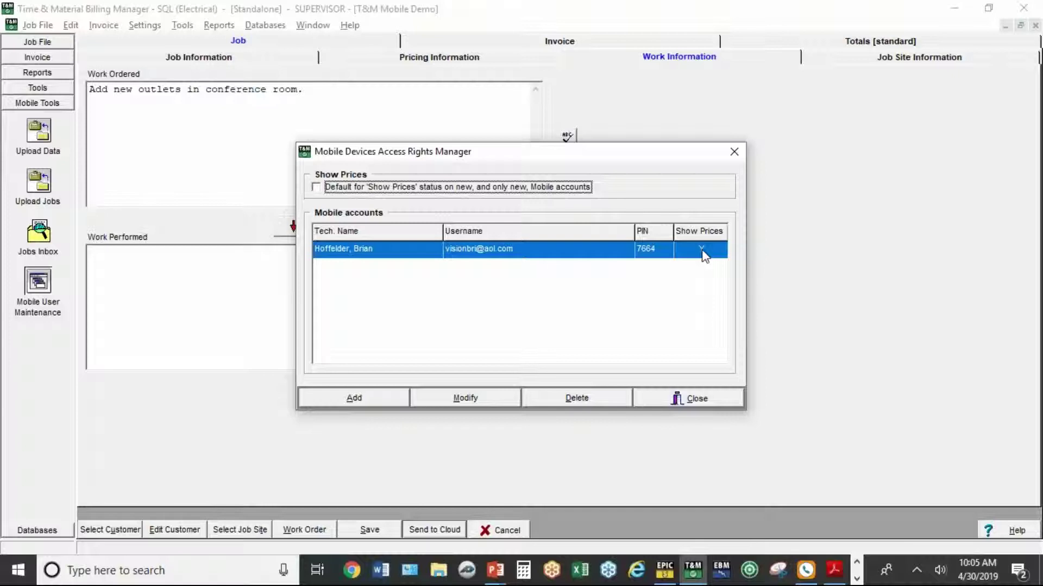
click(704, 403)
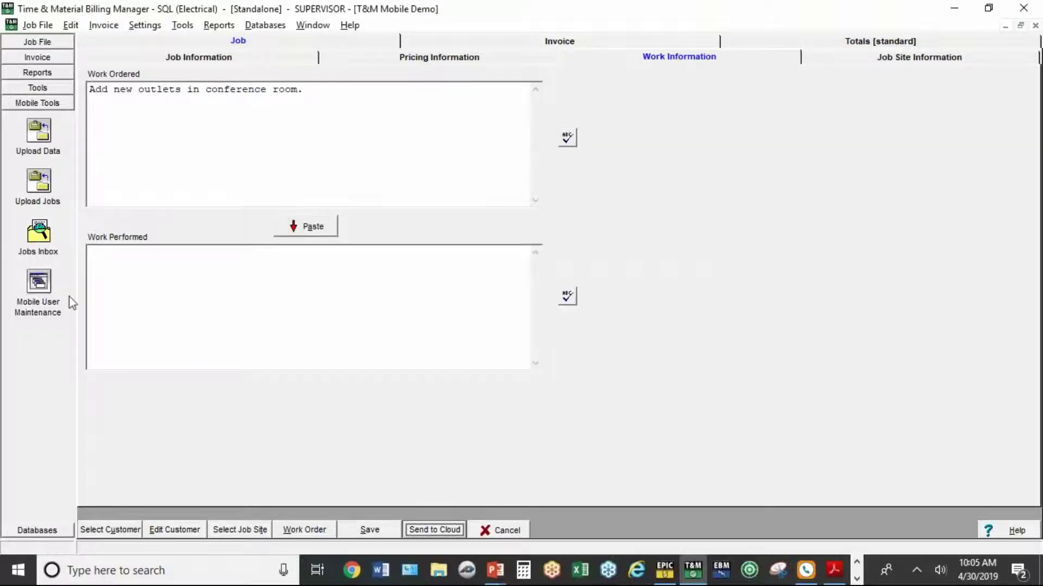
click(47, 282)
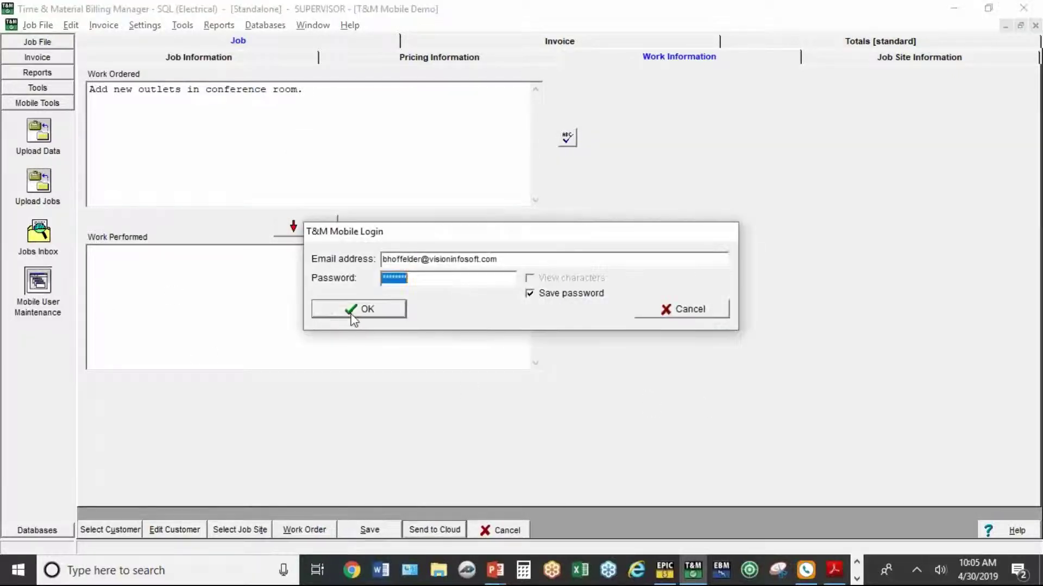
click(351, 315)
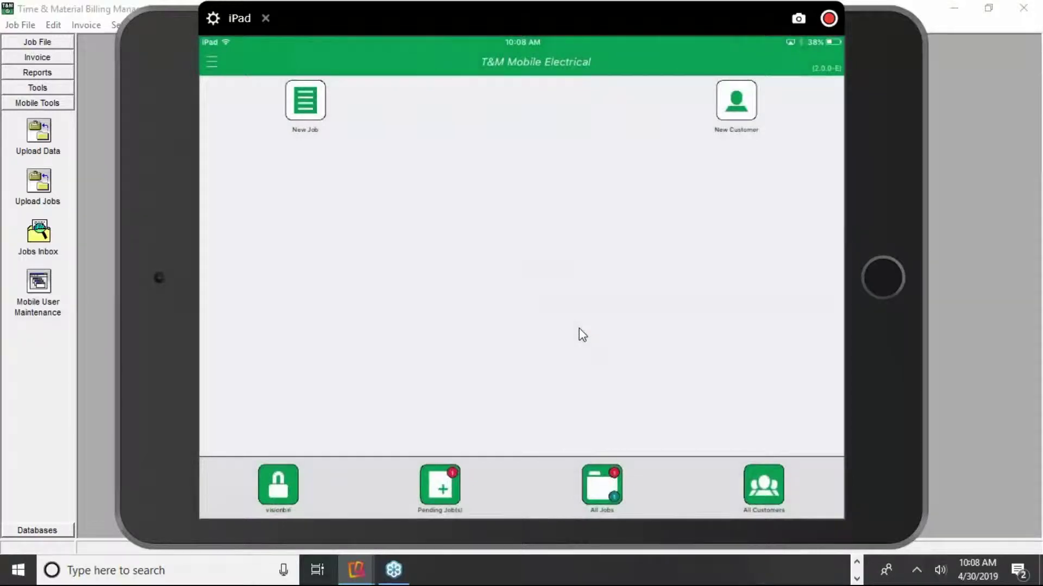
Review the pending ABC Company job on the iPad, then bring TM Commercial.pdf to the front.
click(453, 483)
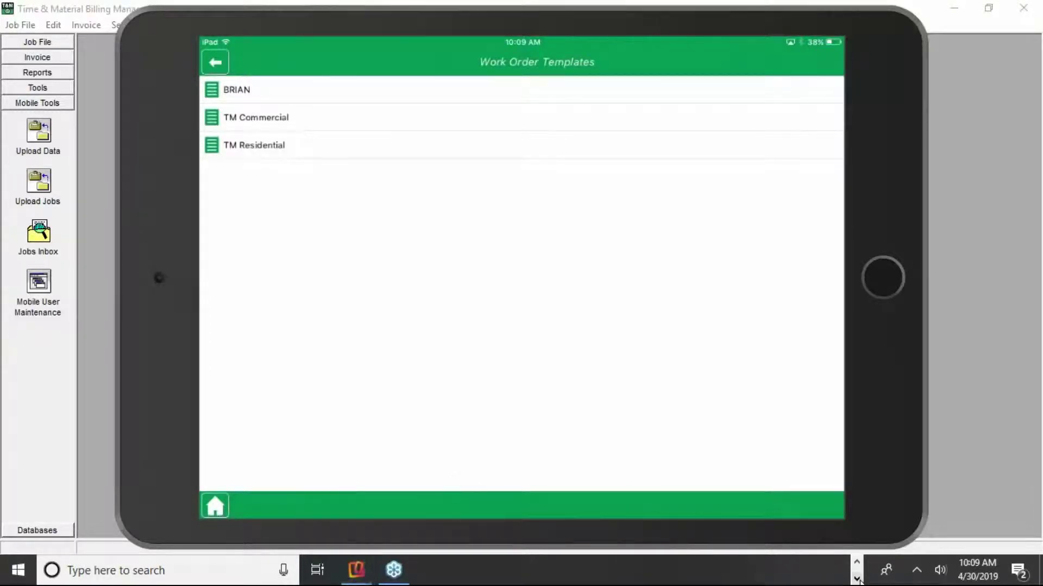
click(856, 563)
click(835, 570)
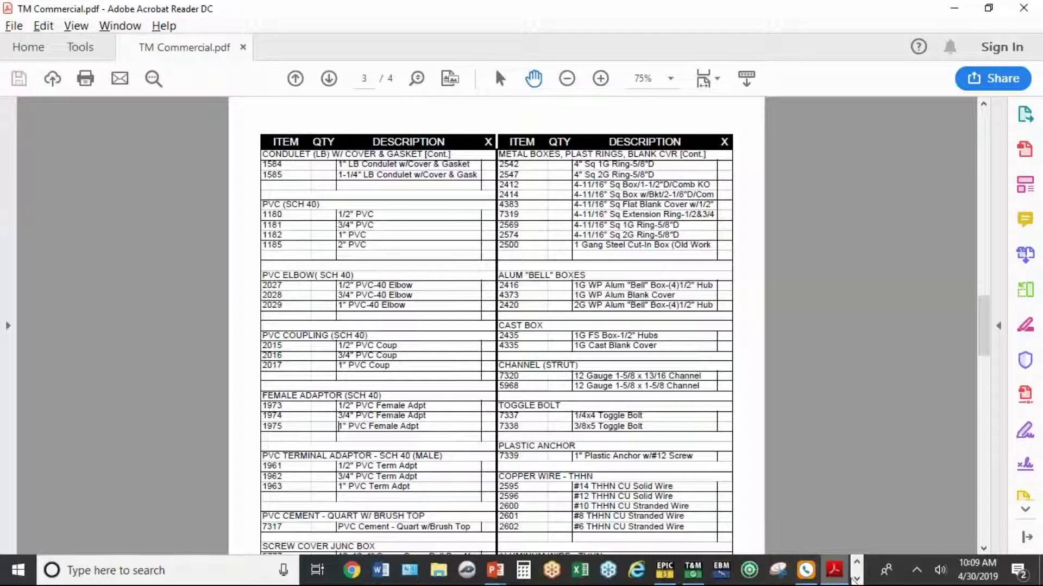
Return to the mirrored iPad window through the Reflector 3 taskbar preview.
mouse_move(355, 570)
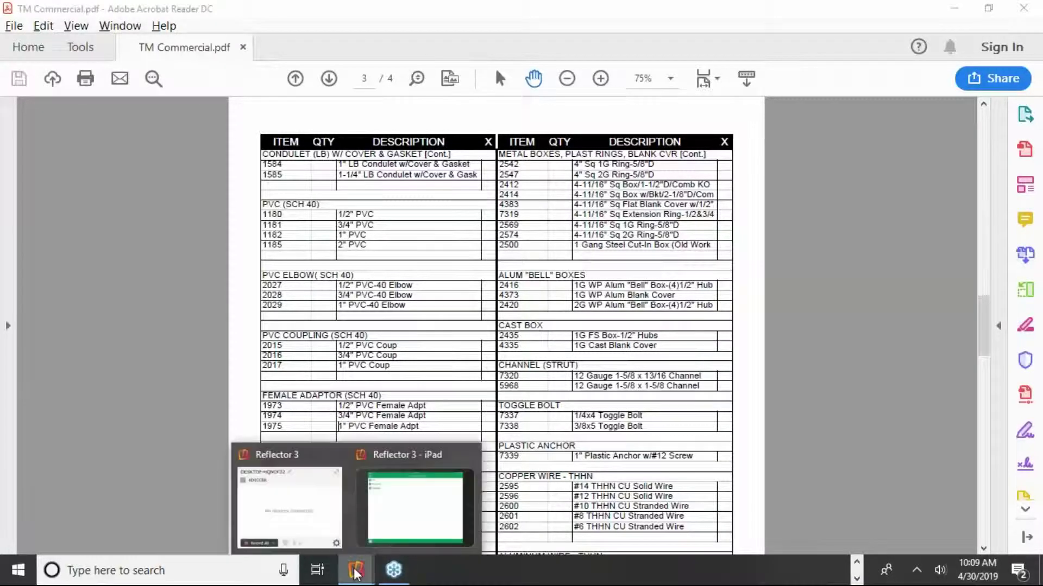
click(379, 532)
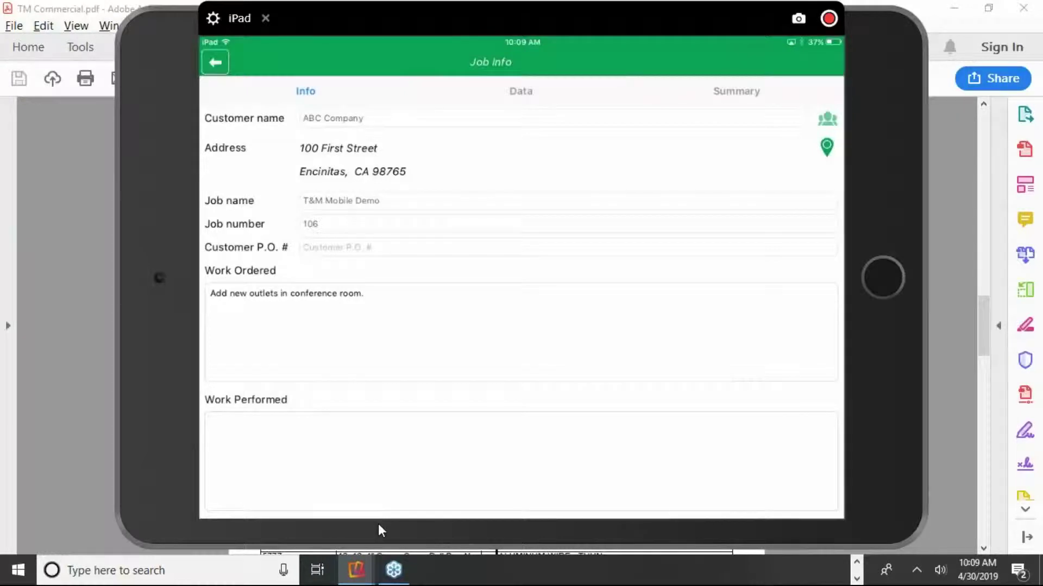
Add a quantity of 100 for item 1001, 3/4" EMT from the EMT category.
click(521, 92)
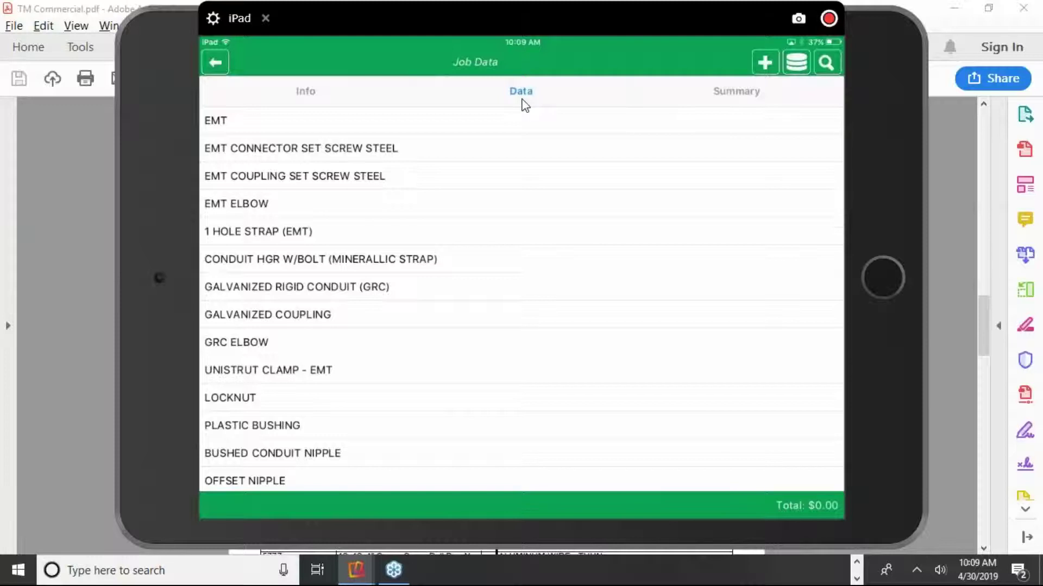
click(522, 116)
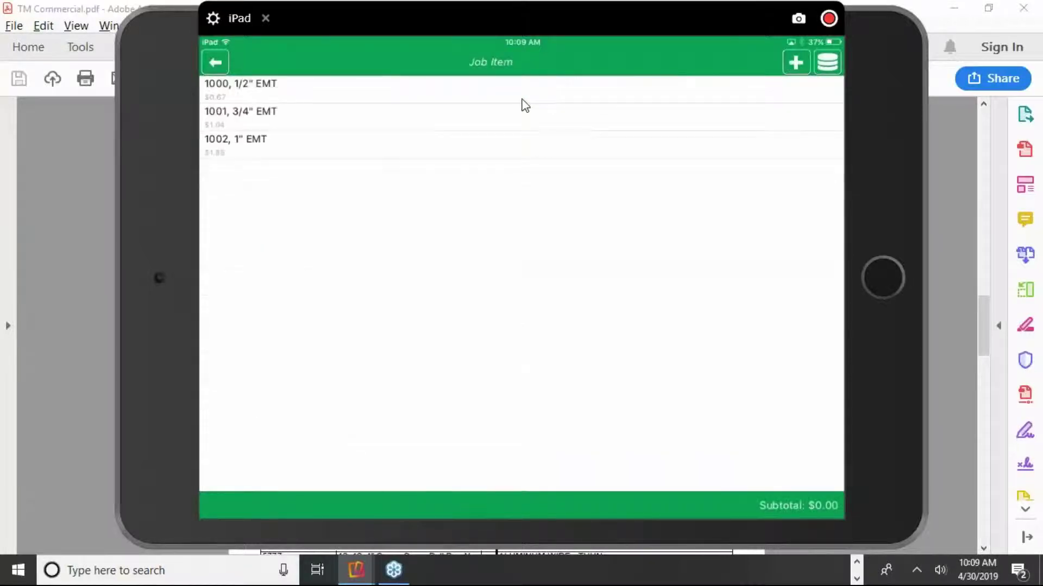
click(524, 106)
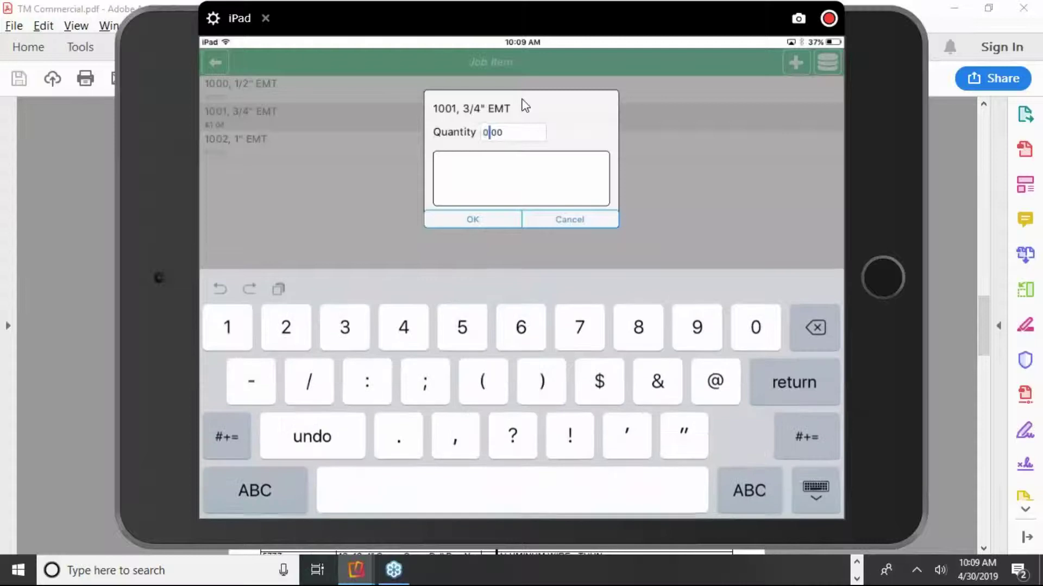
text(100)
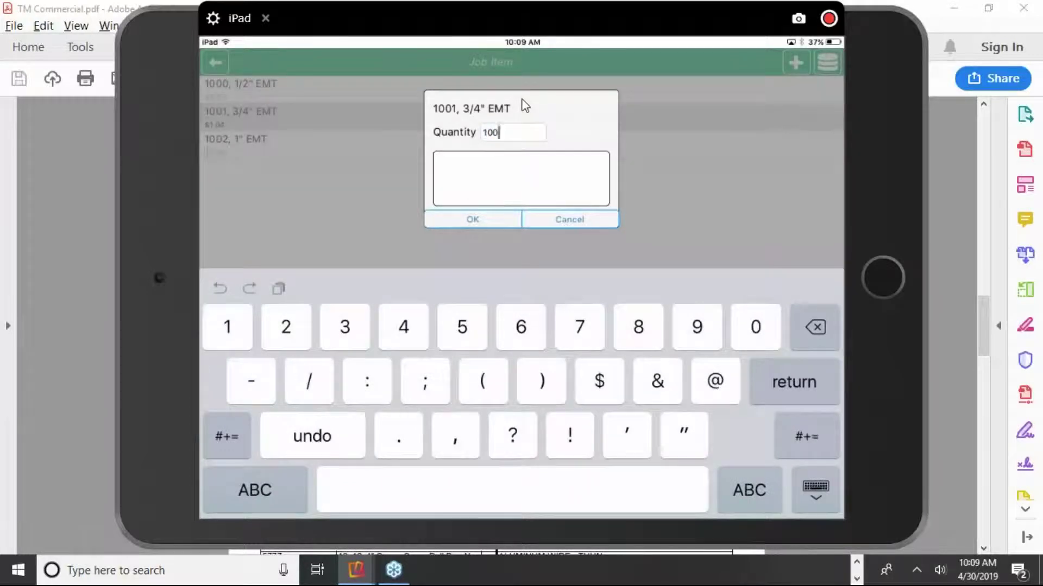
key(Return)
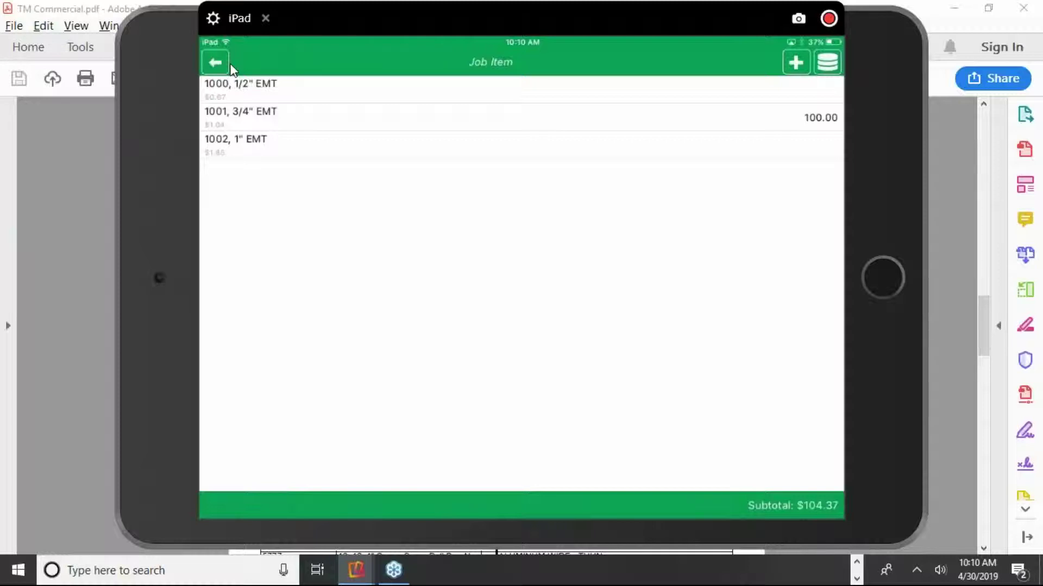
Set the quantity of item 1517, 3/4" SS Steel Cplg to 10.
click(216, 63)
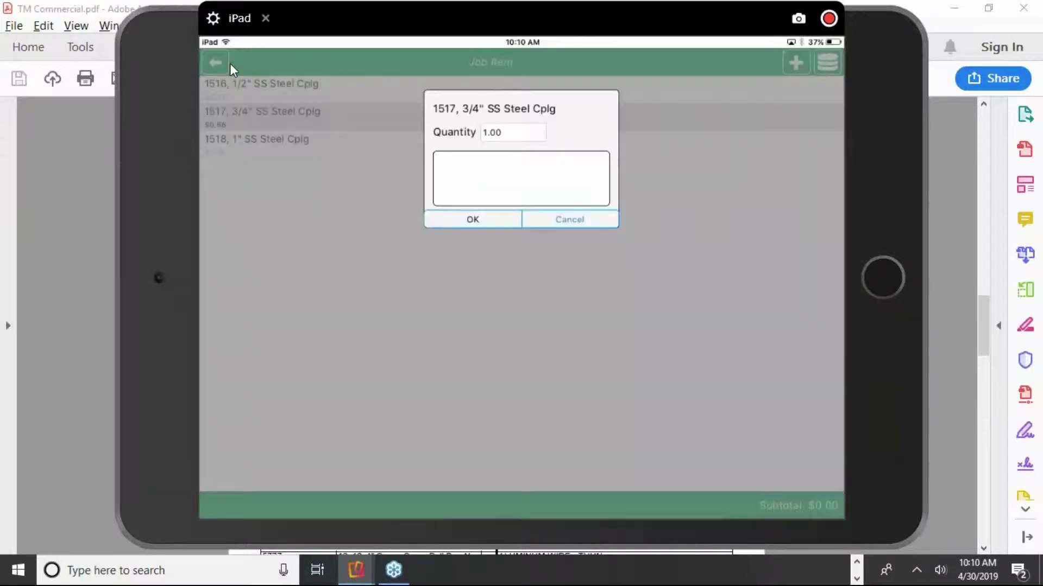
click(508, 139)
key(BackSpace)
text(3)
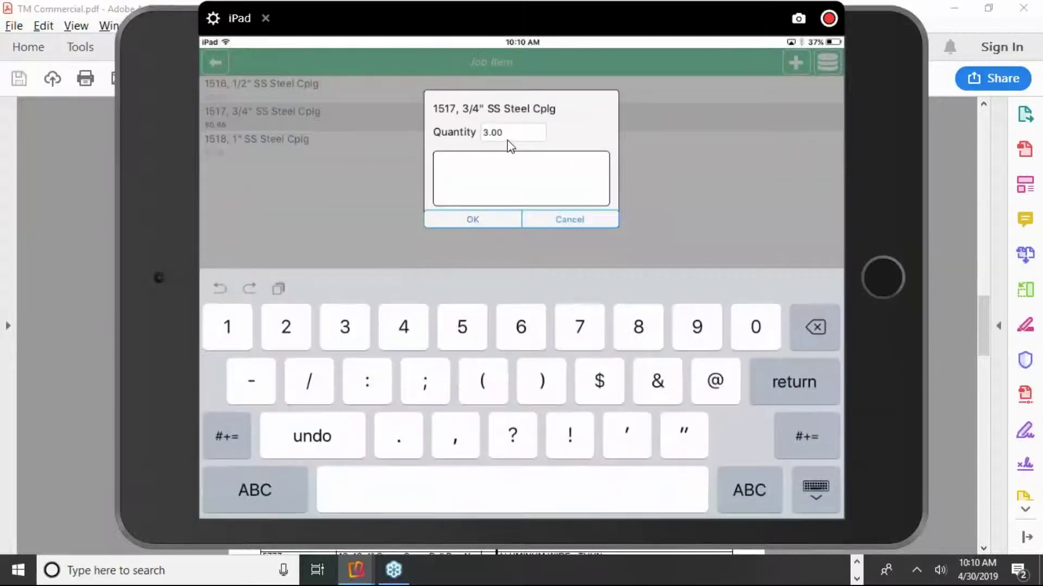
double_click(508, 140)
text(10)
key(Return)
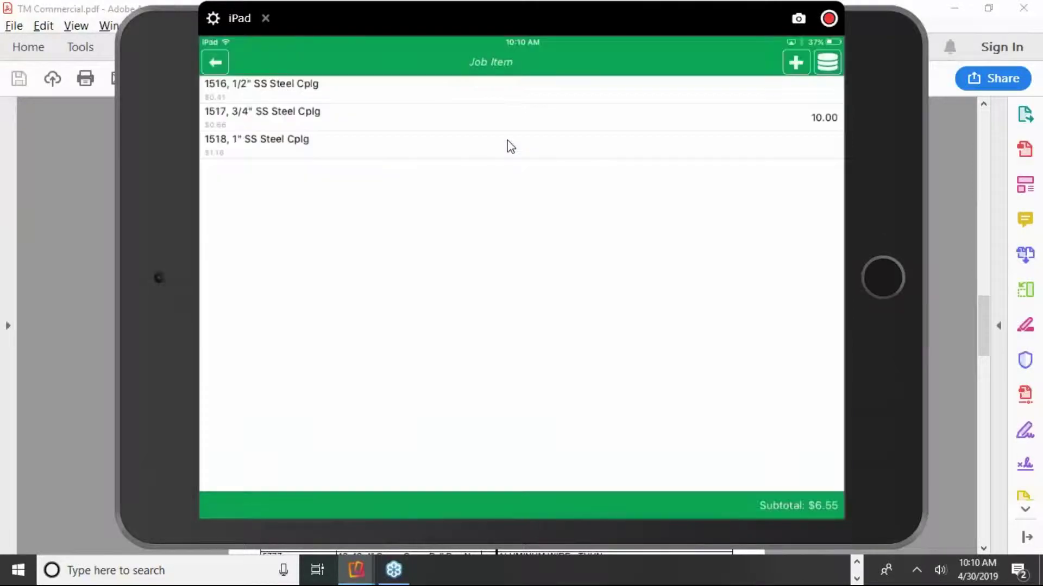
click(216, 63)
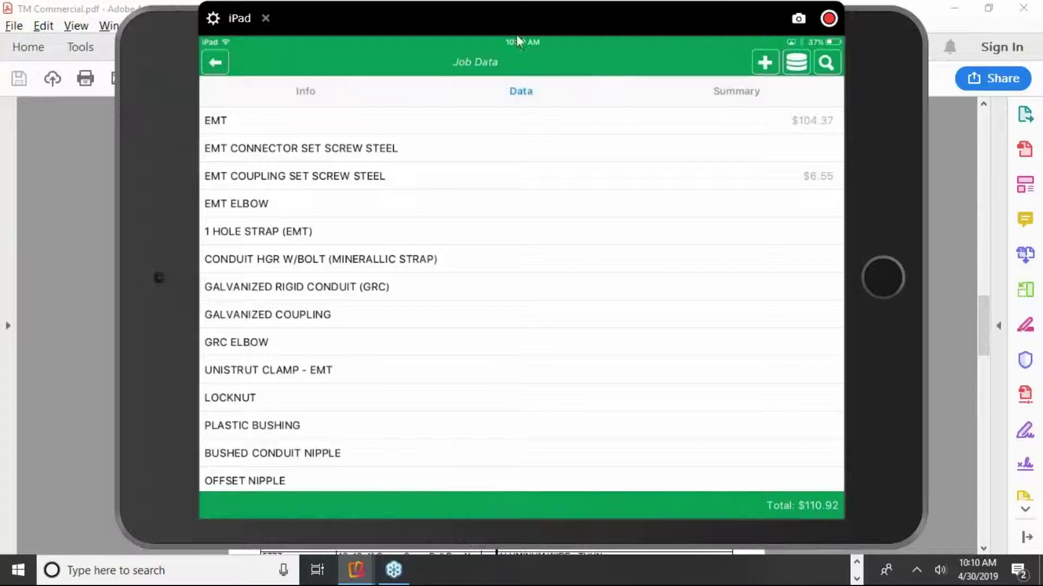
Search the item database for 'Conn' and add 10 of item 1396, 1/2" SS Steel Conn.
click(792, 67)
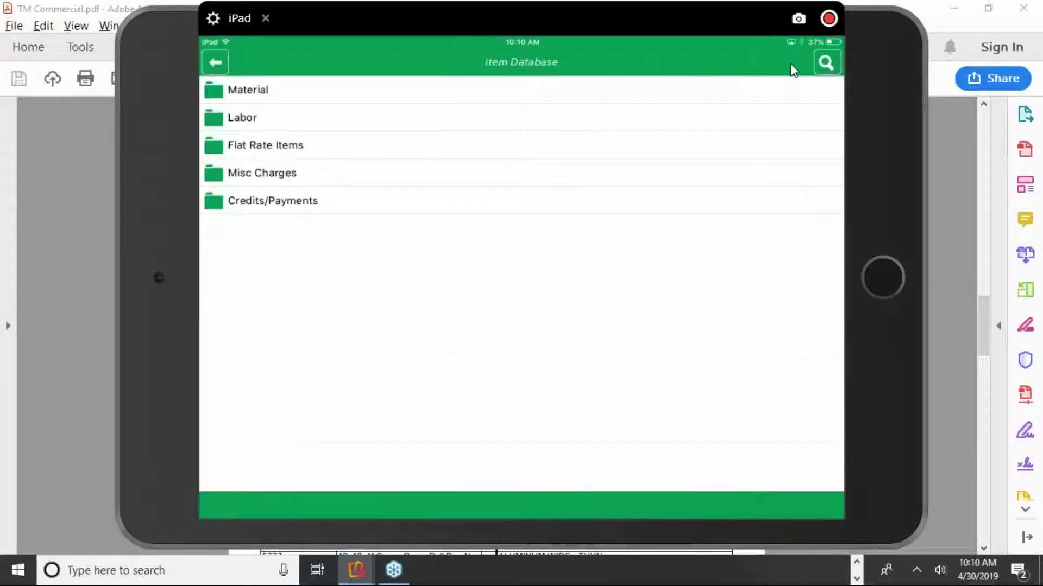
click(831, 66)
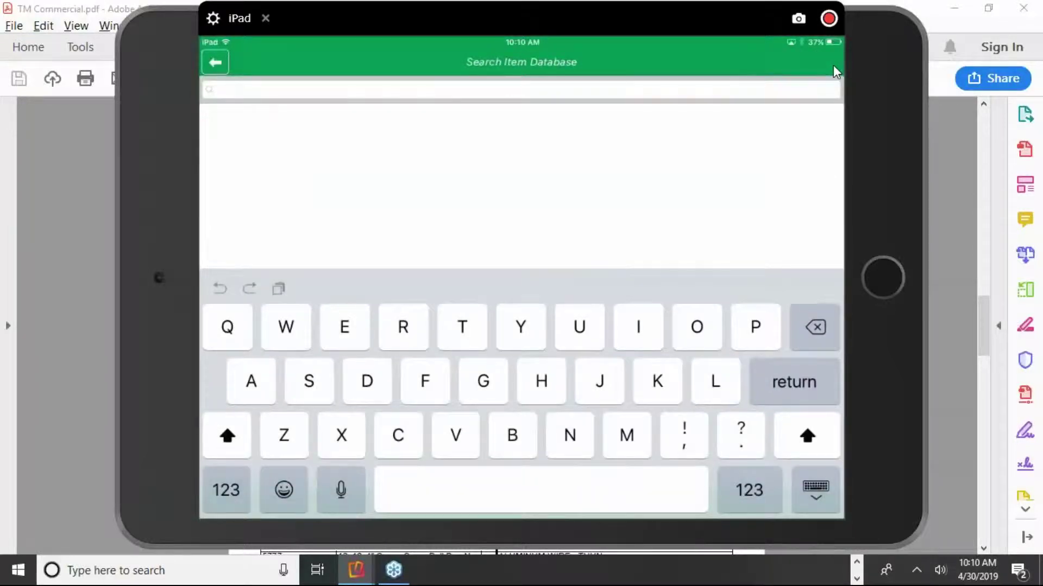
text(C)
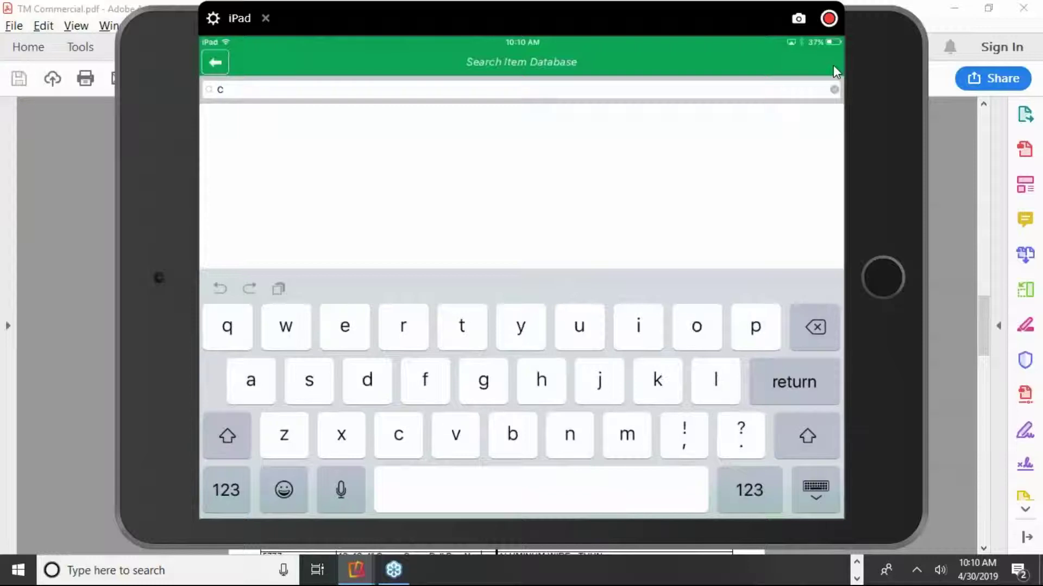
text(onn)
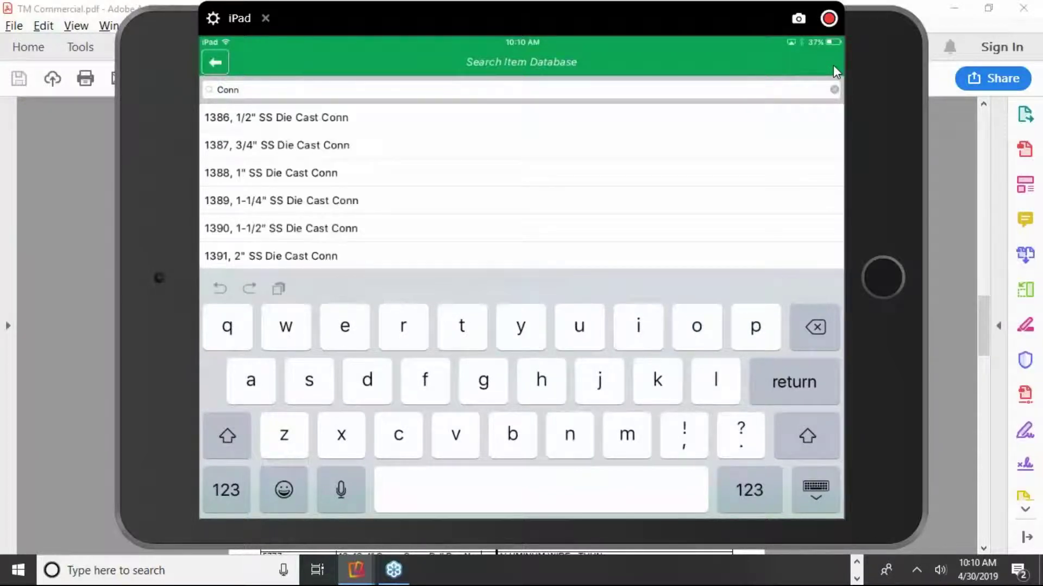
scroll(521, 298, down, 10)
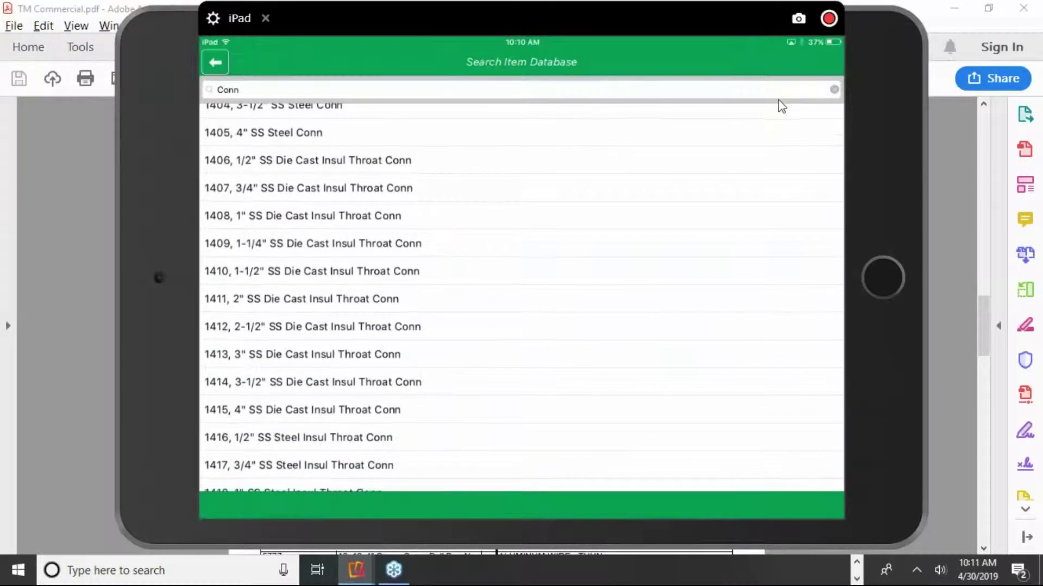
scroll(516, 128, up, 4)
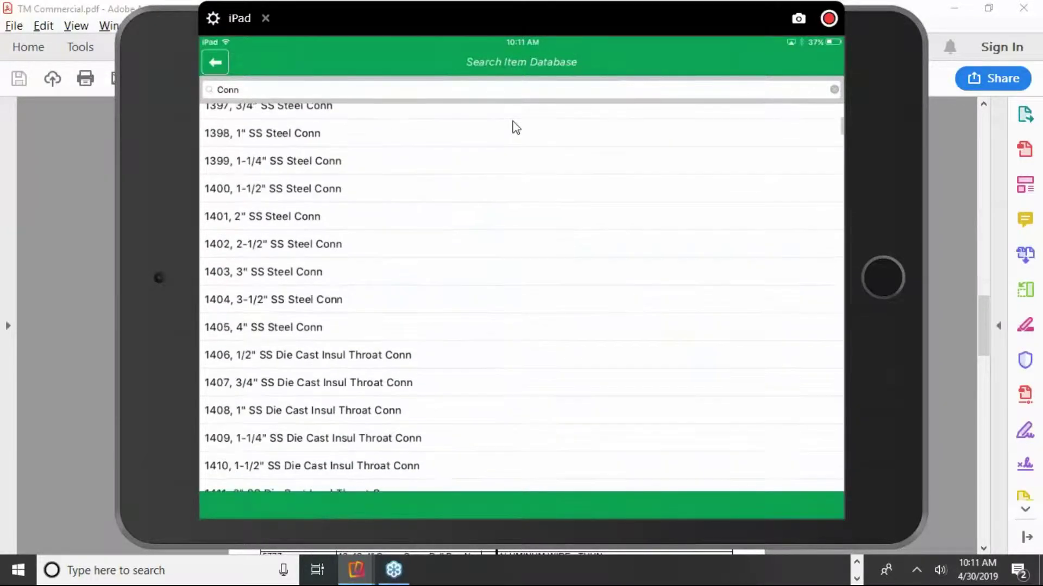
scroll(516, 128, up, 4)
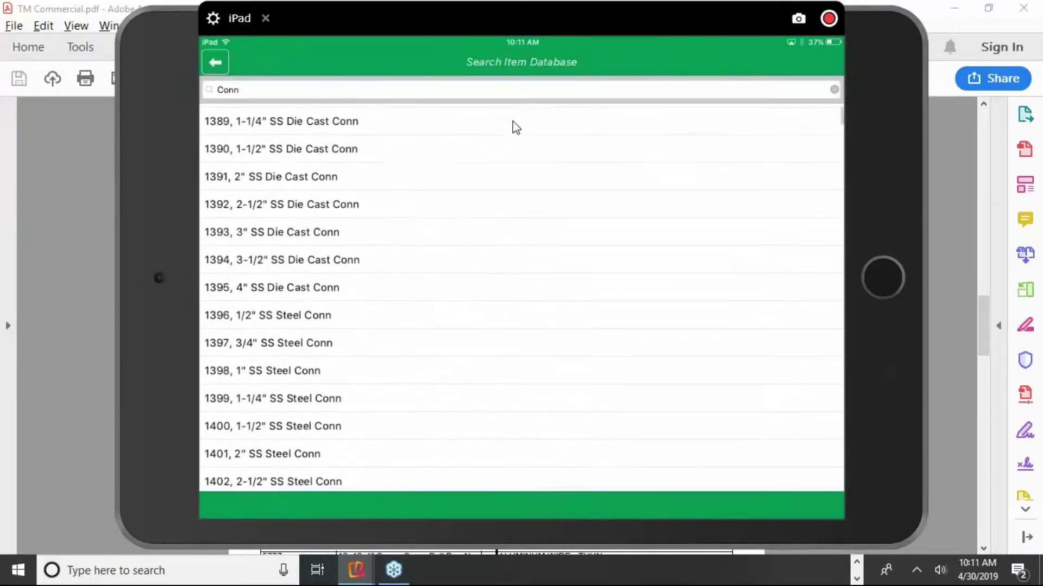
scroll(516, 127, down, 2)
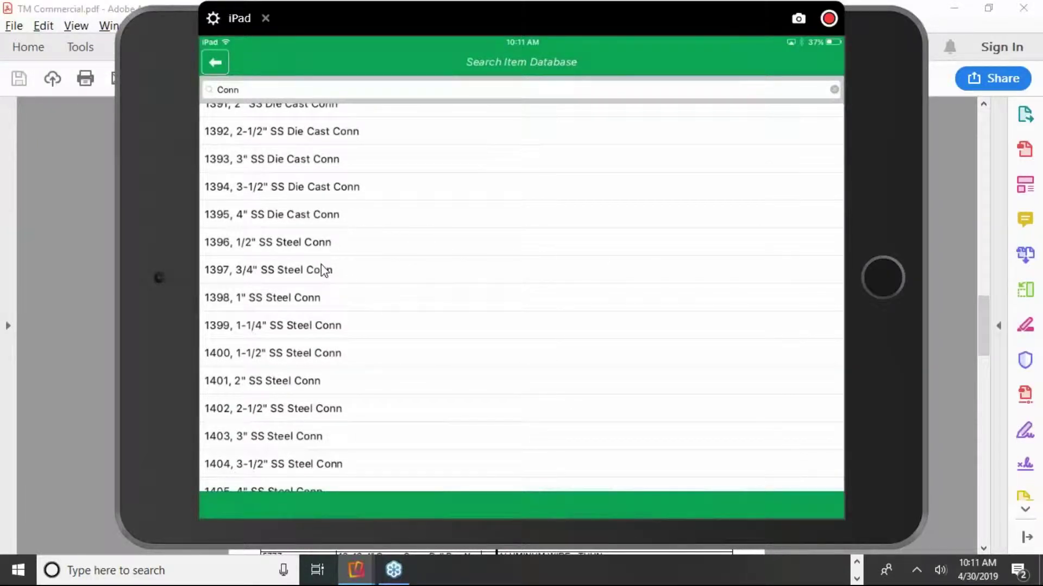
click(324, 270)
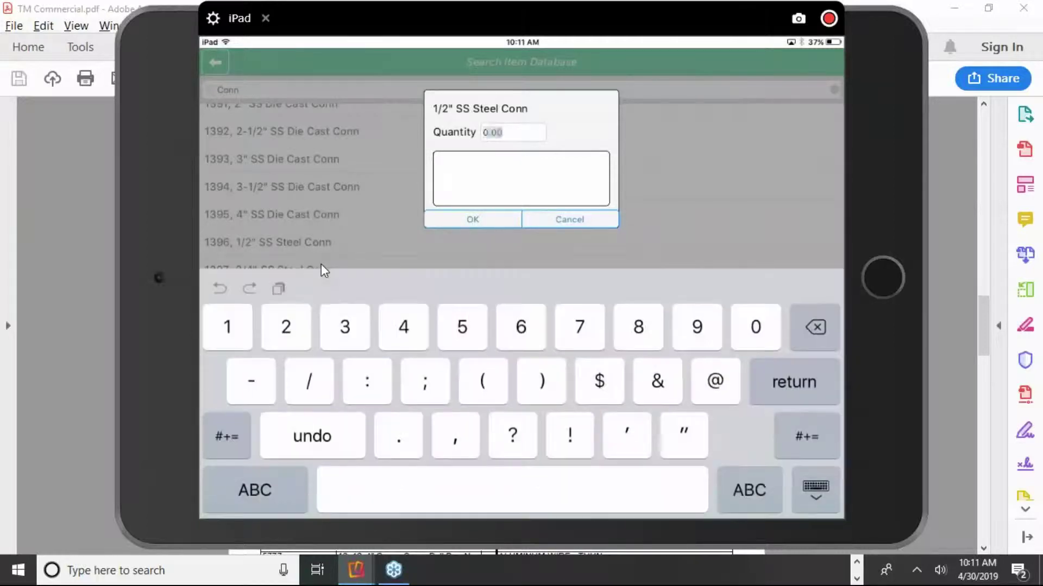
text(10)
key(Return)
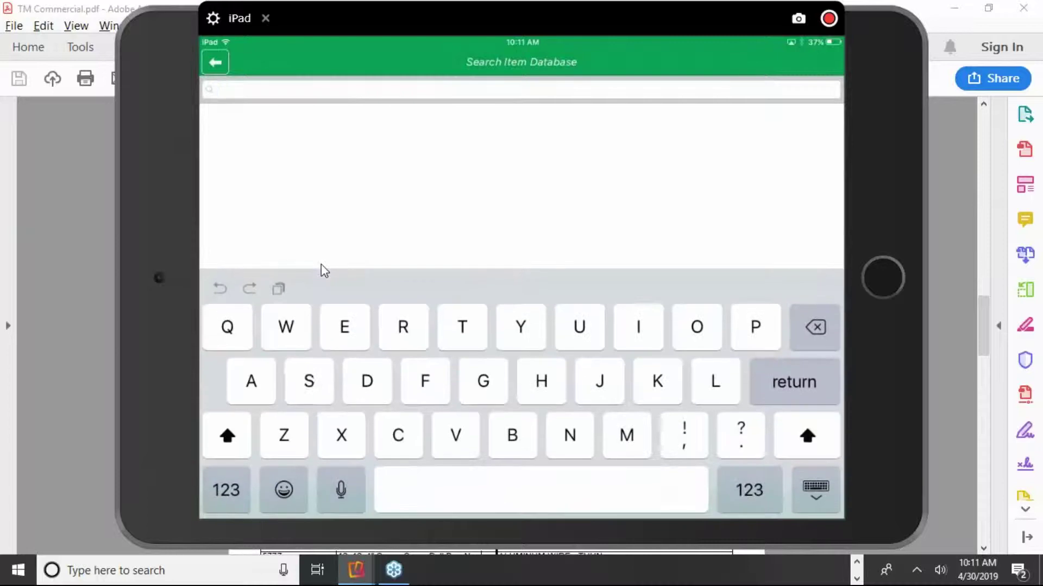
Search 'str' and add 15 of the 3/4" 1-Hole Strap to the job.
text(str)
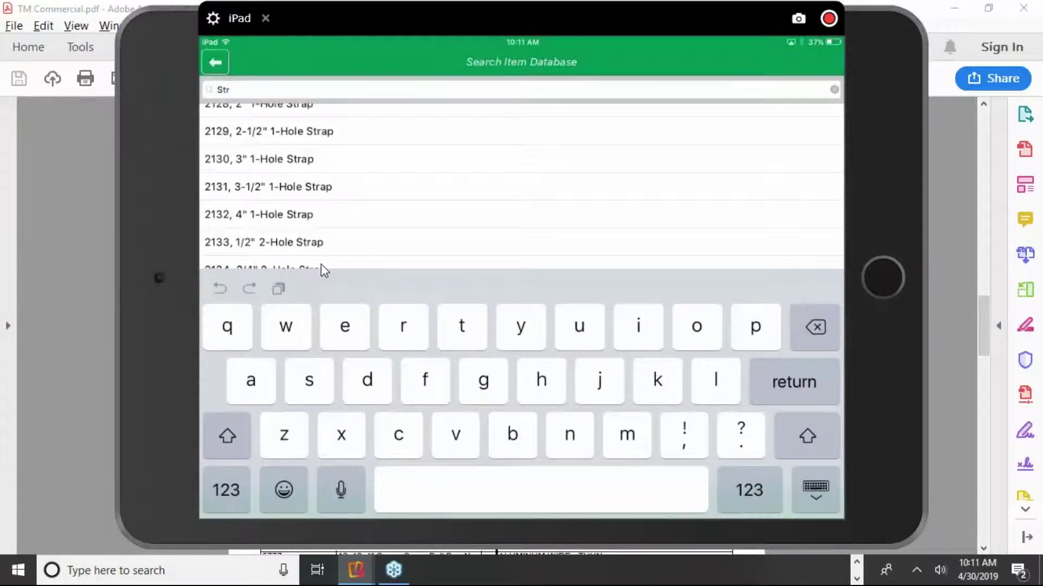
scroll(321, 264, up, 3)
scroll(324, 270, up, 2)
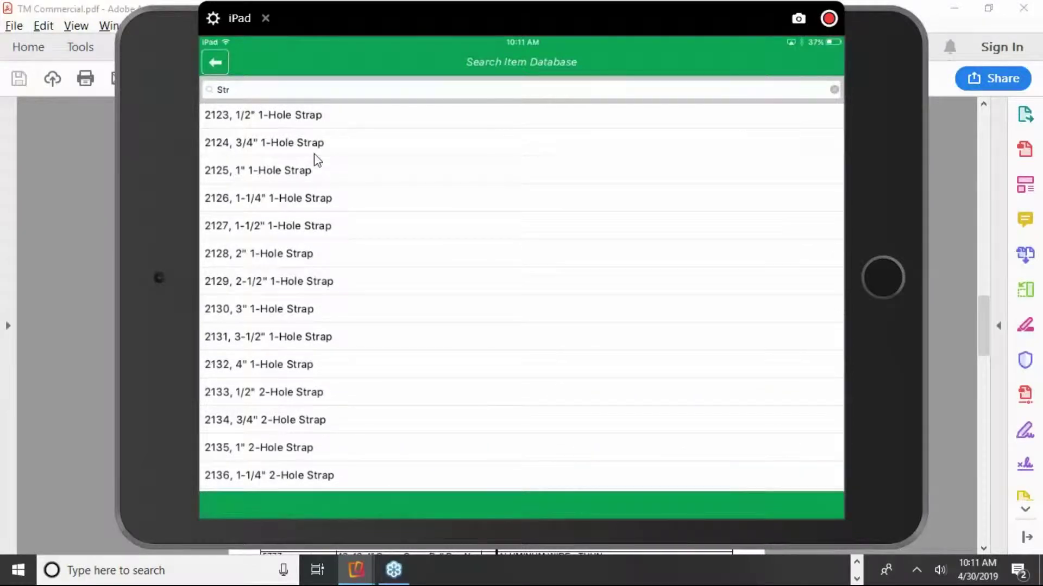
click(314, 154)
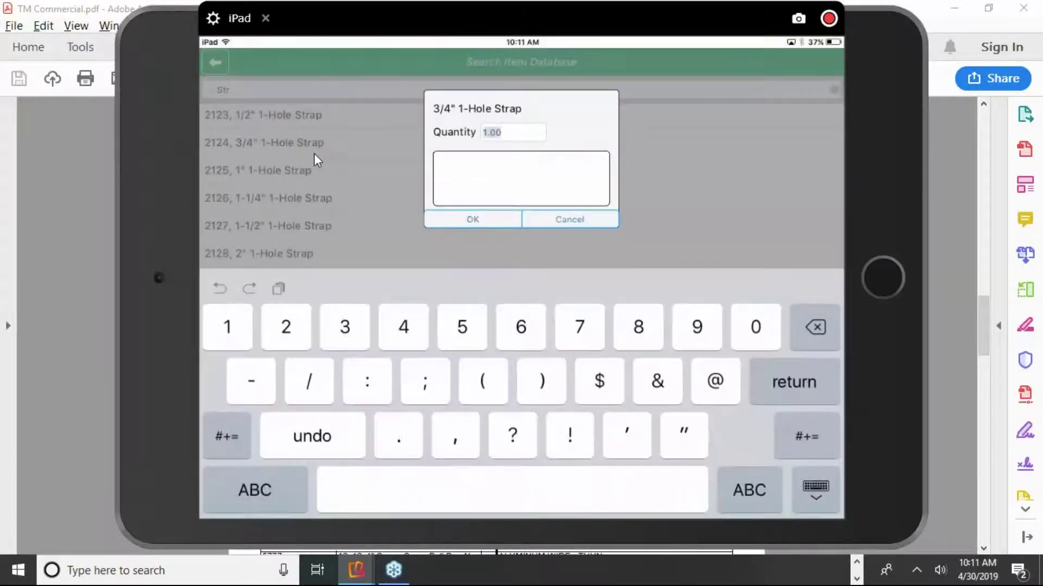
text(15)
key(Return)
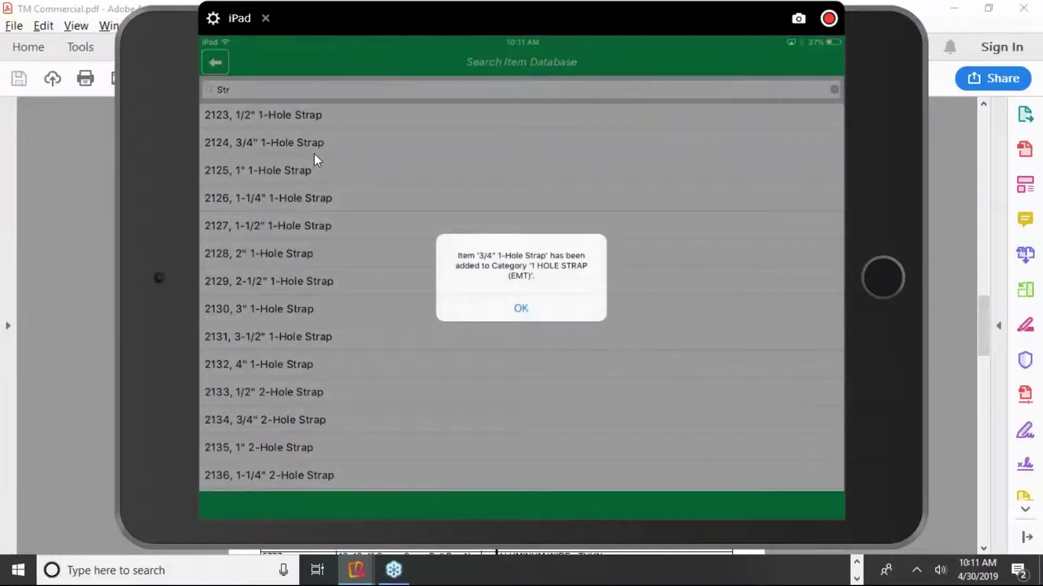
key(Return)
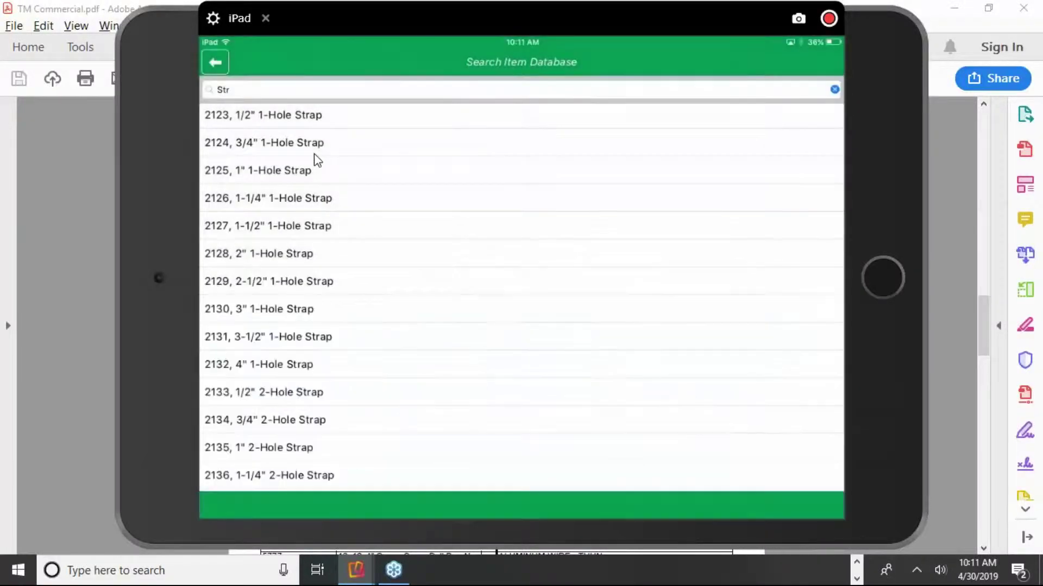
Search 'Thh' and add 500 of the #12 THHN CU Stranded Wire.
key(BackSpace)
key(BackSpace)
key(BackSpace)
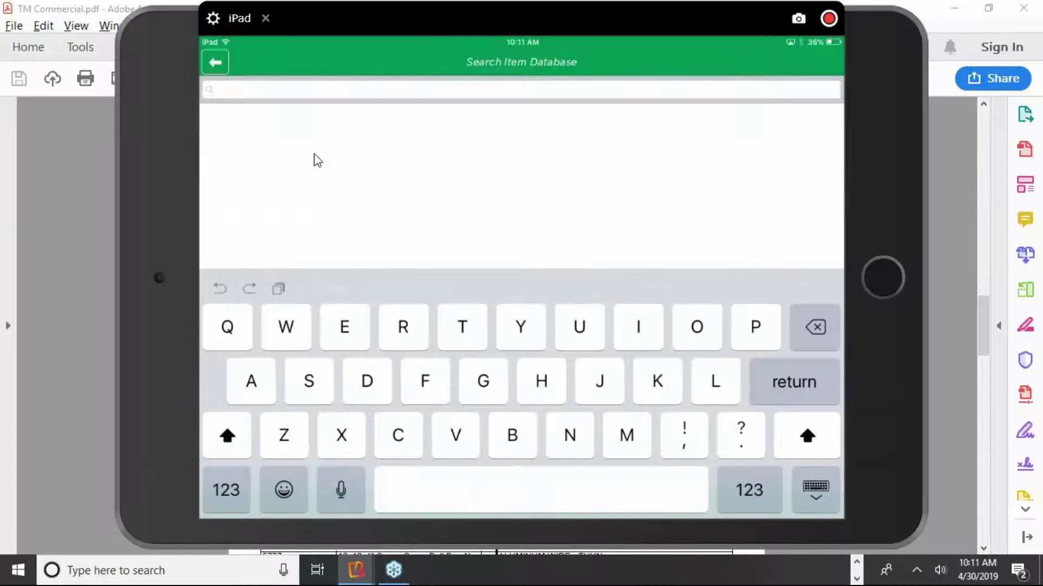
text(Thh)
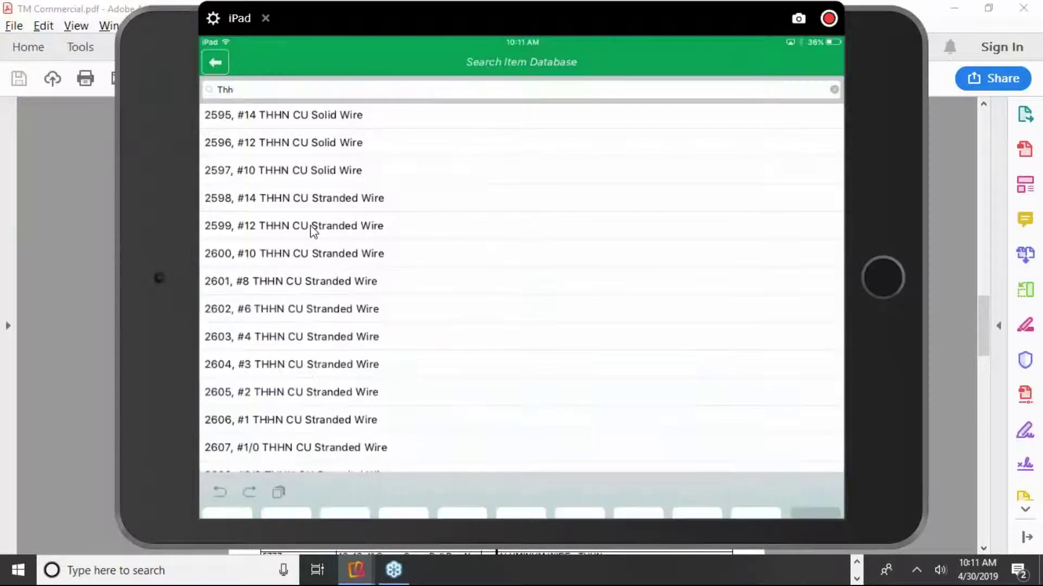
click(312, 226)
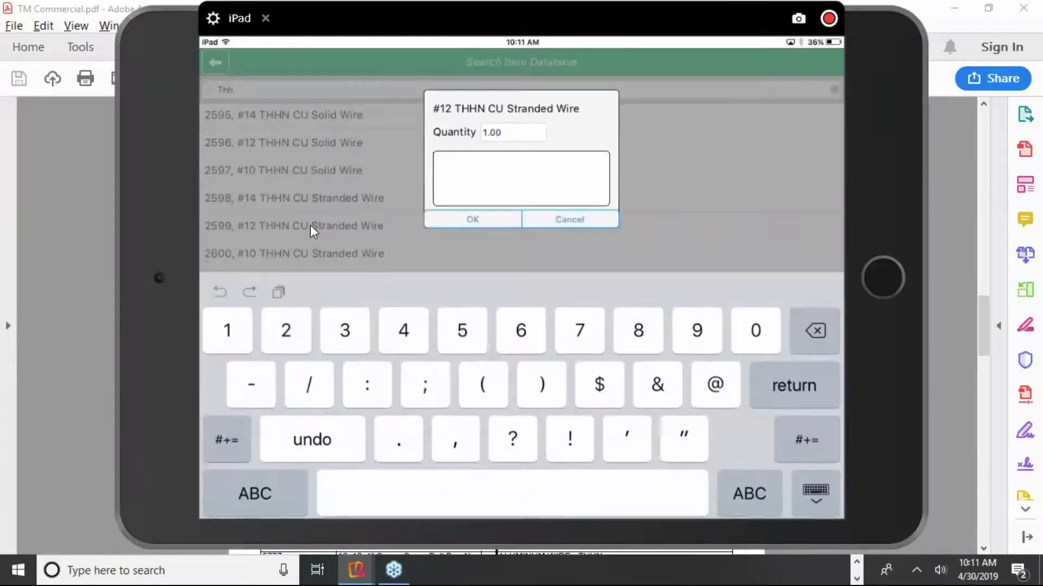
text(500)
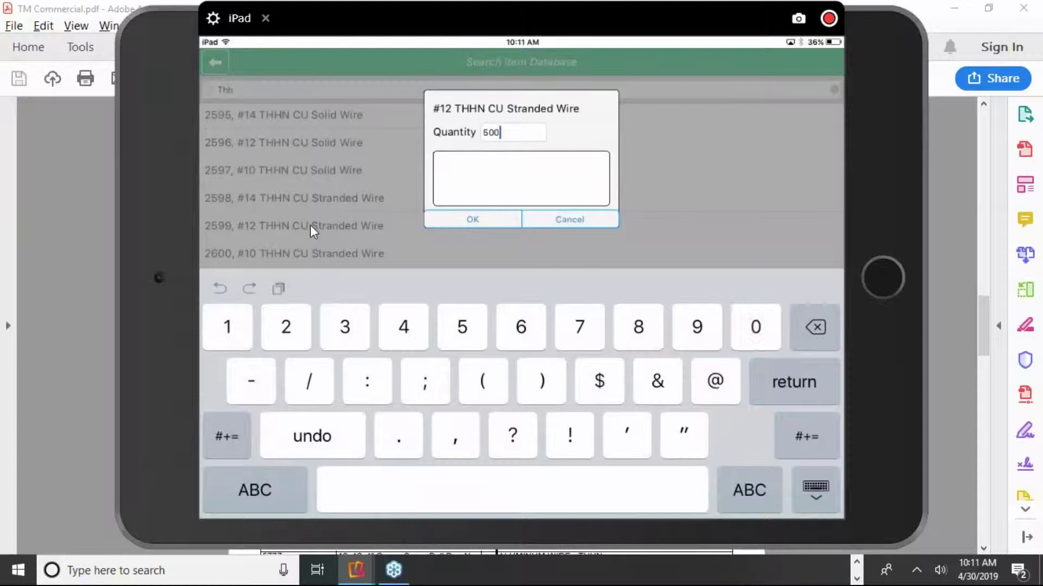
key(Return)
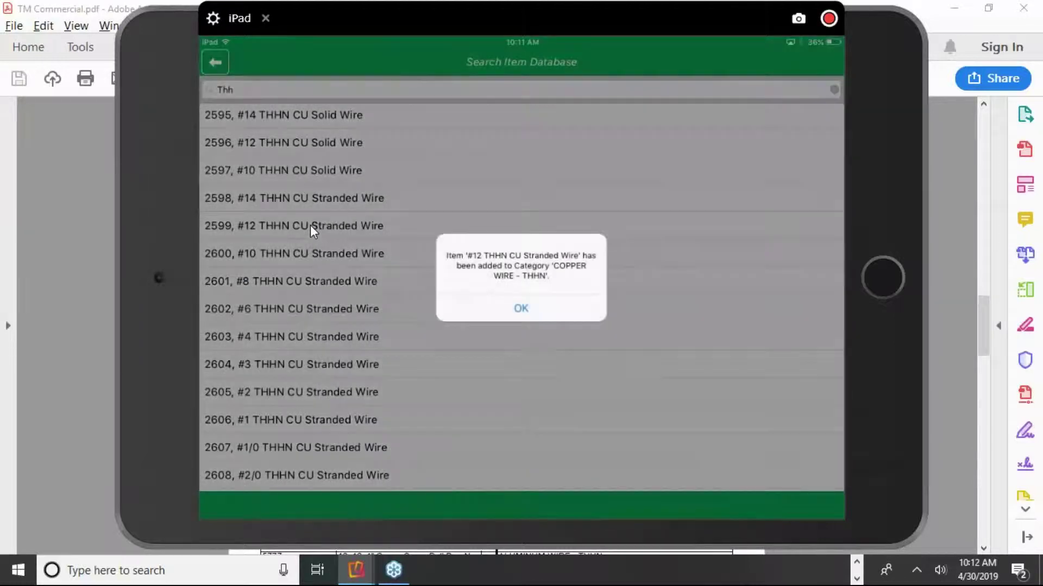
key(Return)
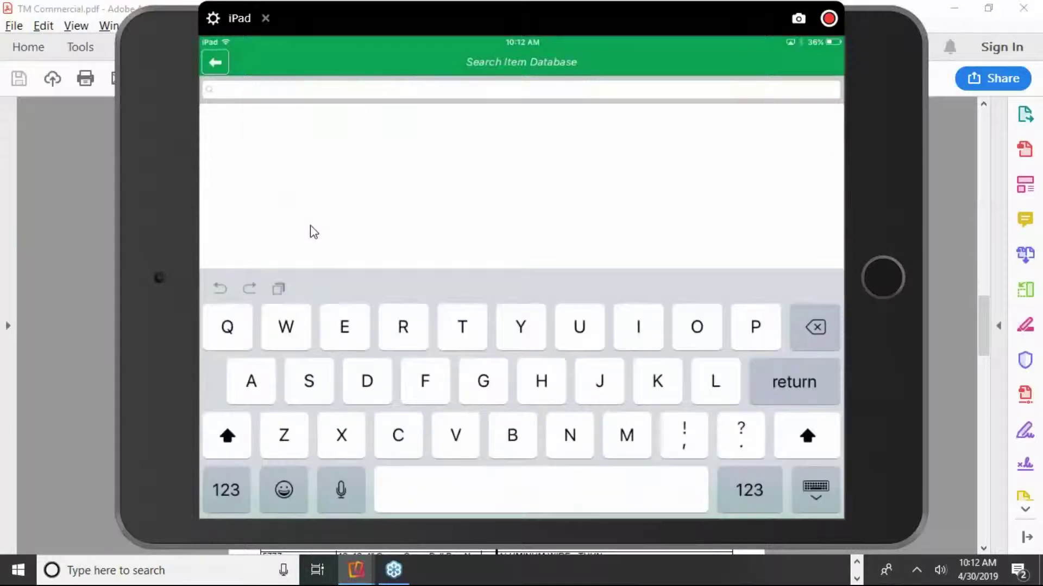
Search the item database for 'Pull' to list the matching pull boxes.
text(Pull)
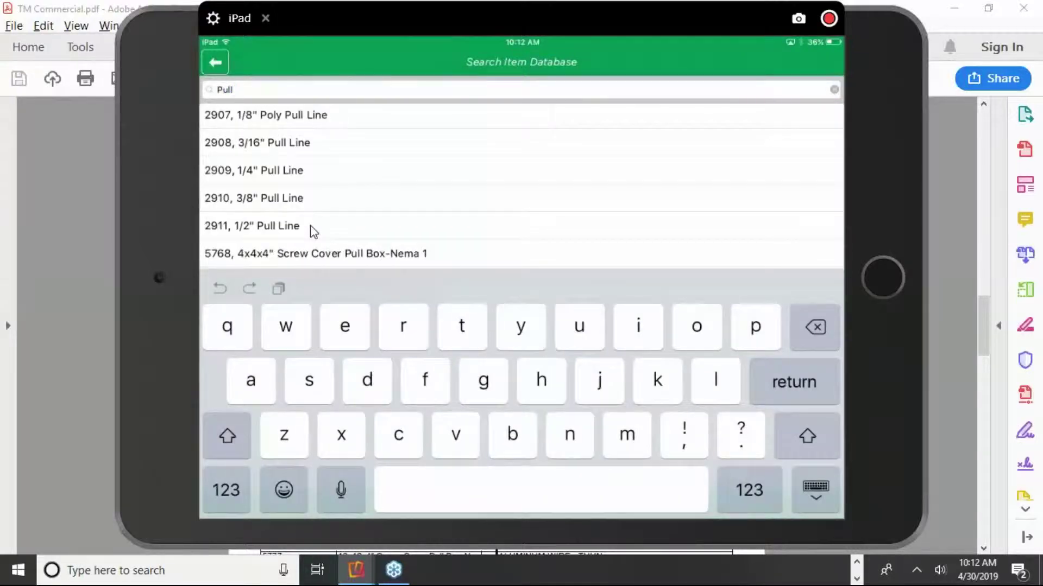
key(Return)
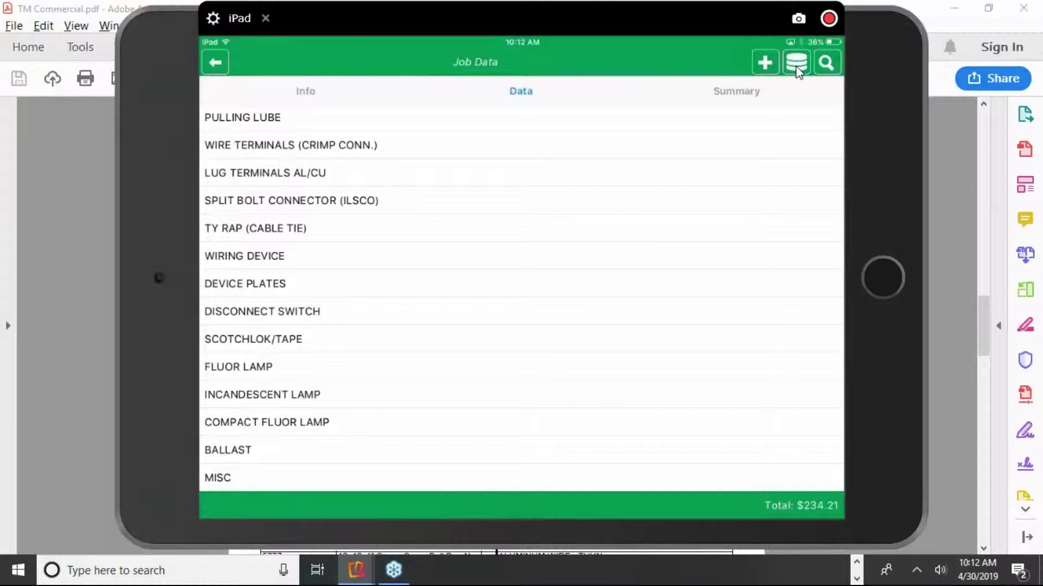
Create a custom item WIDGET with quantity 5.
click(826, 66)
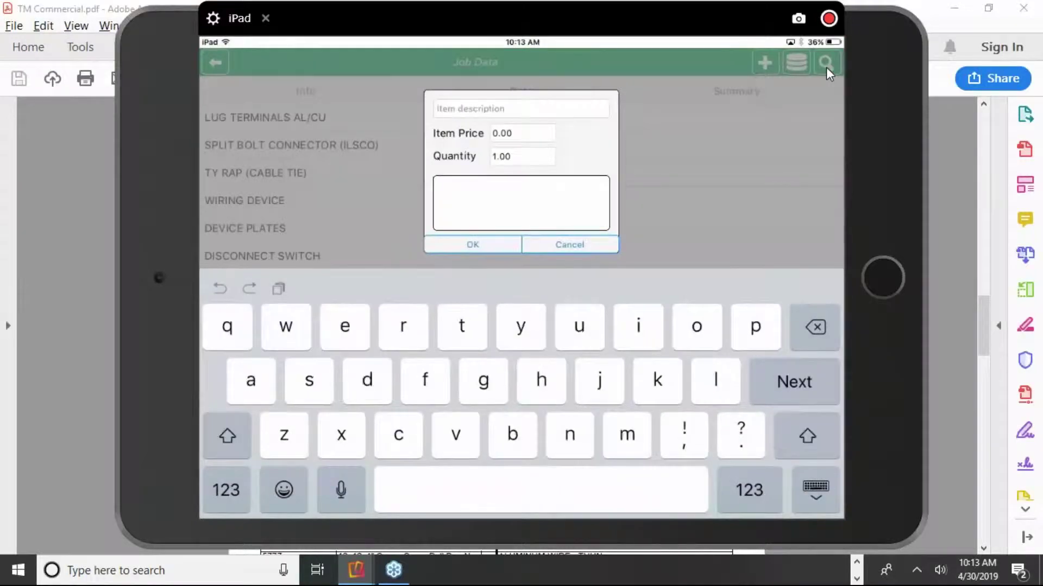
text(WIDGET)
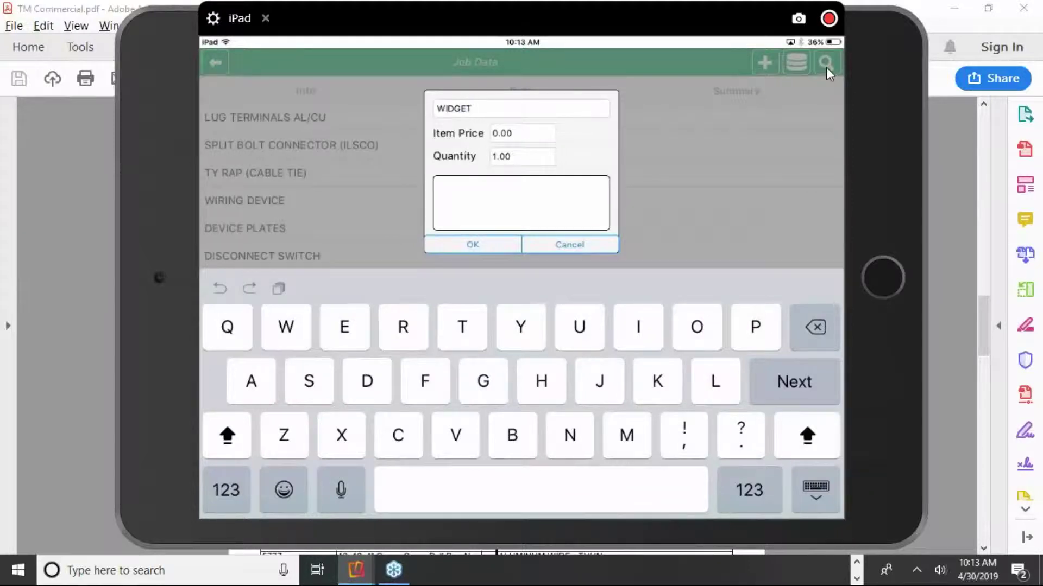
key(Tab)
text(5)
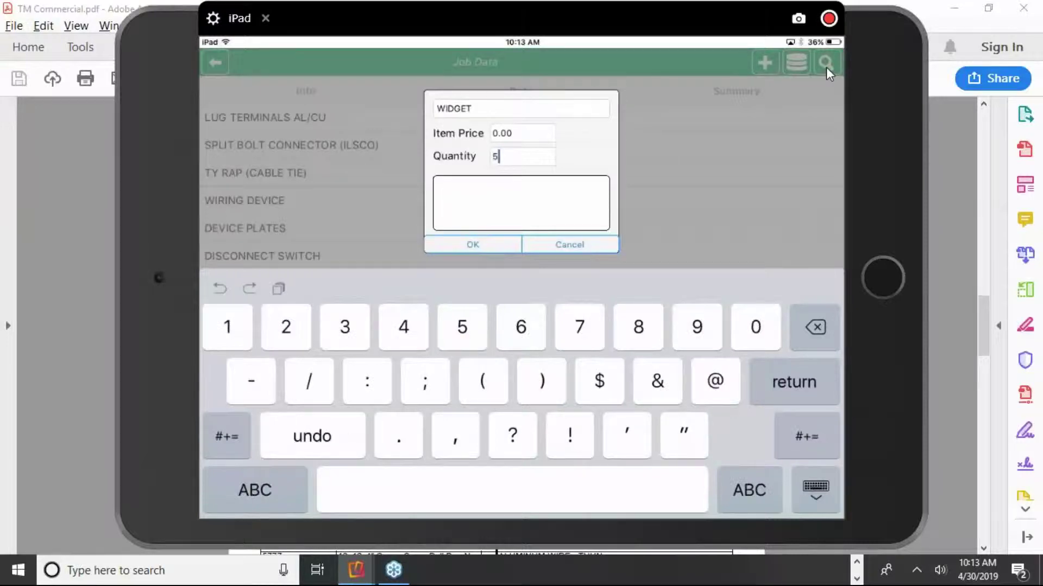
key(Return)
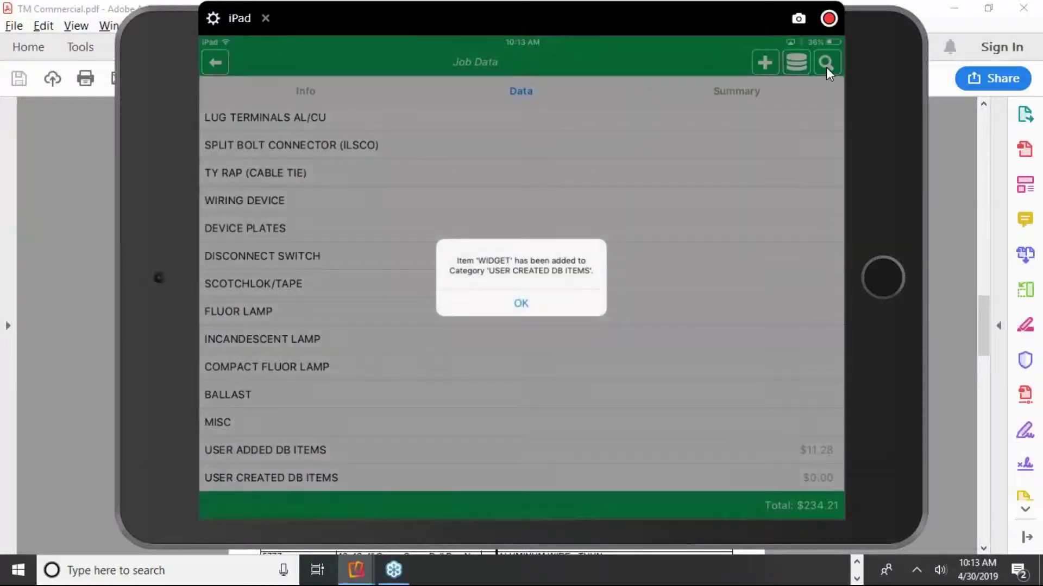
key(Return)
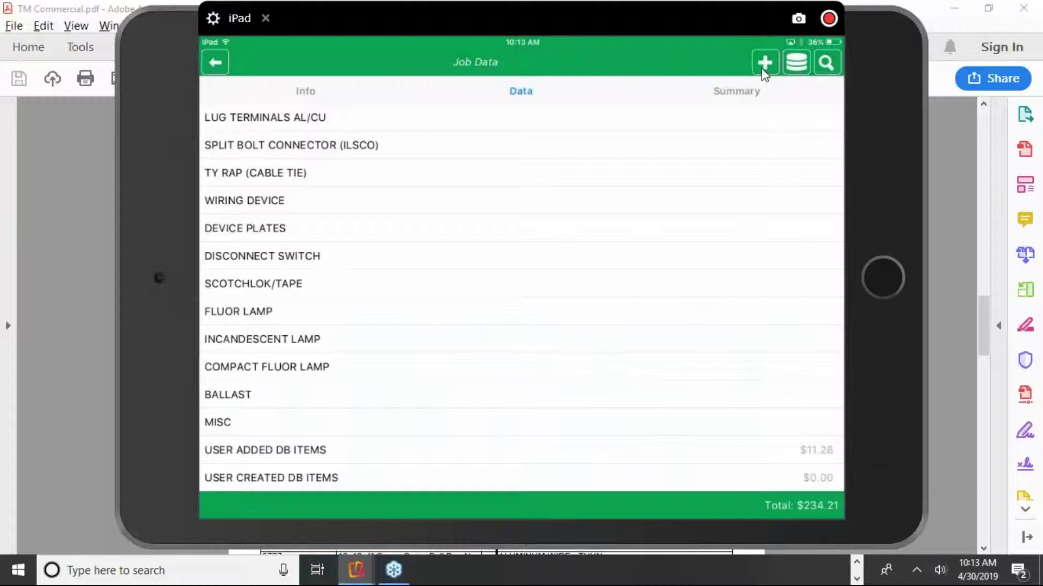
Create a second custom item HUBELL 5362 with quantity 5.
click(764, 68)
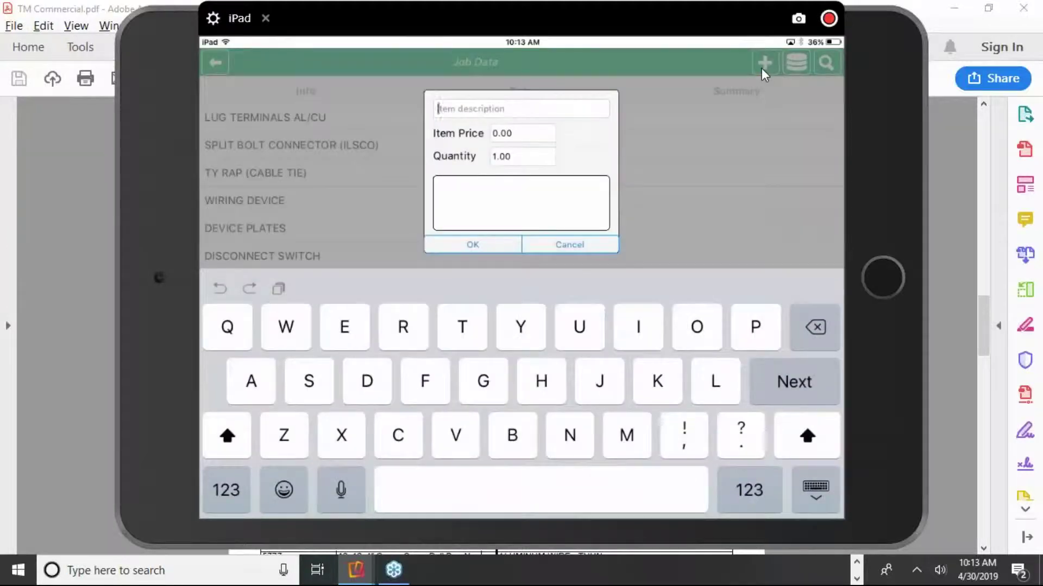
text(HUBELL 5)
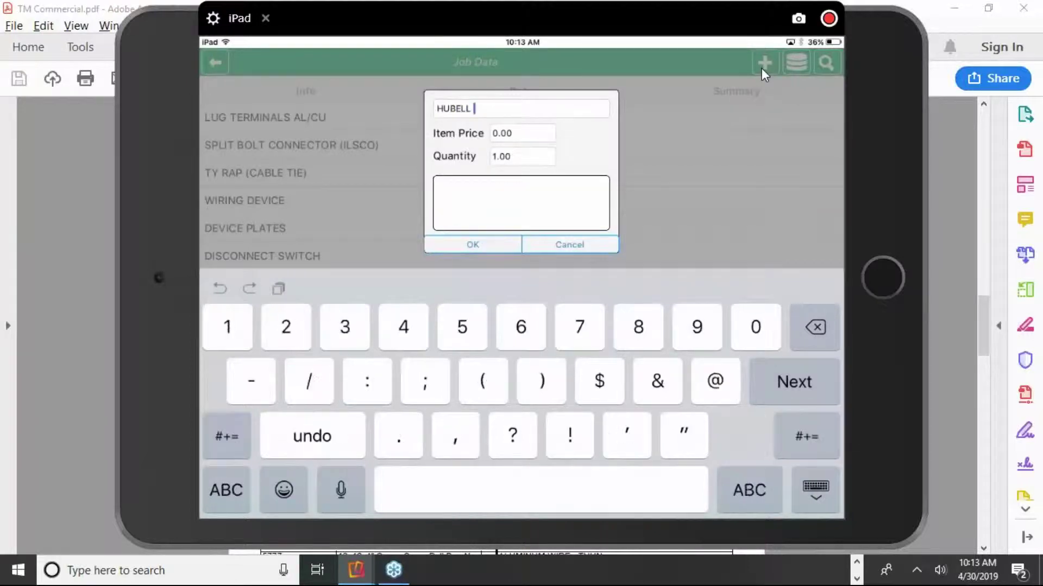
text(362)
key(Tab)
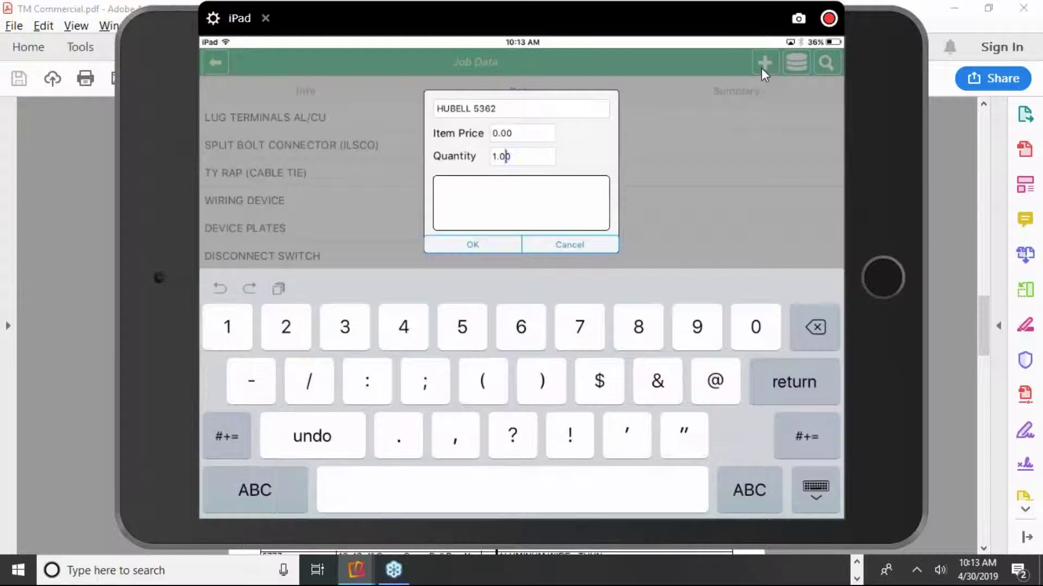
text(5)
key(Return)
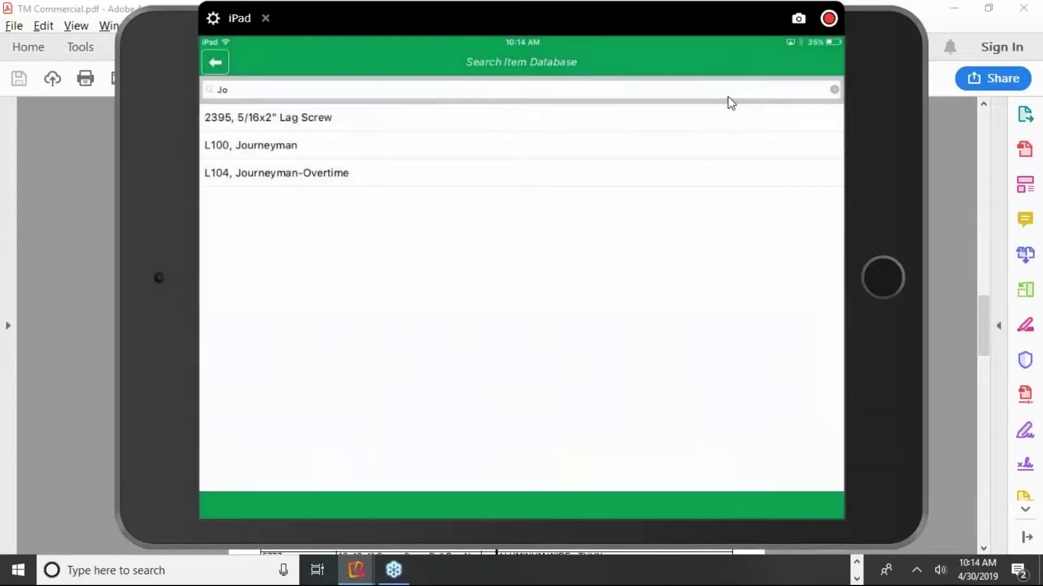
Go back to the Job Data list, now totalling $1,594.21.
click(214, 63)
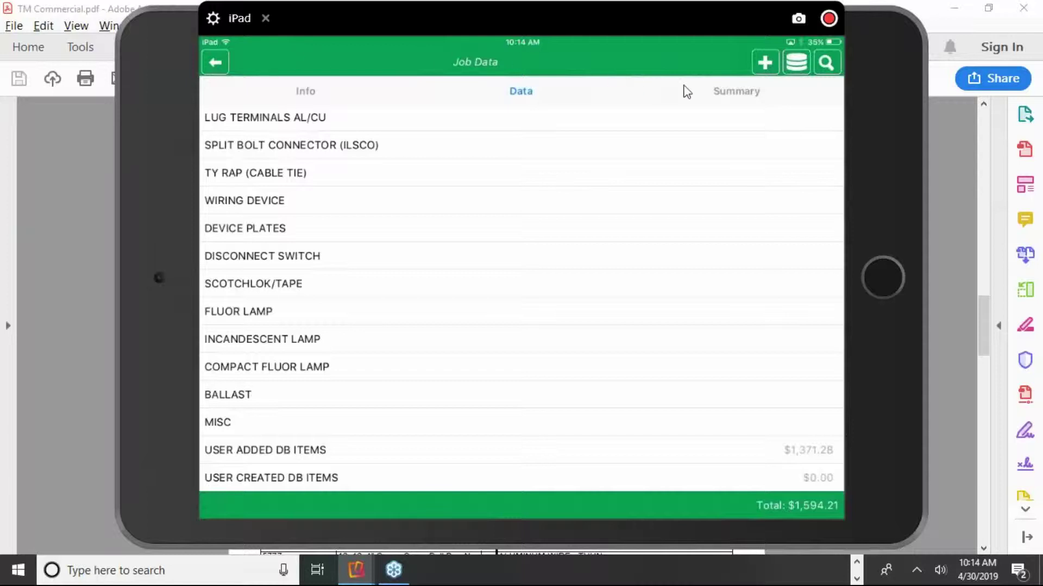
Review the job Summary, then sign and post the job to reach the Posted jobs list.
click(721, 103)
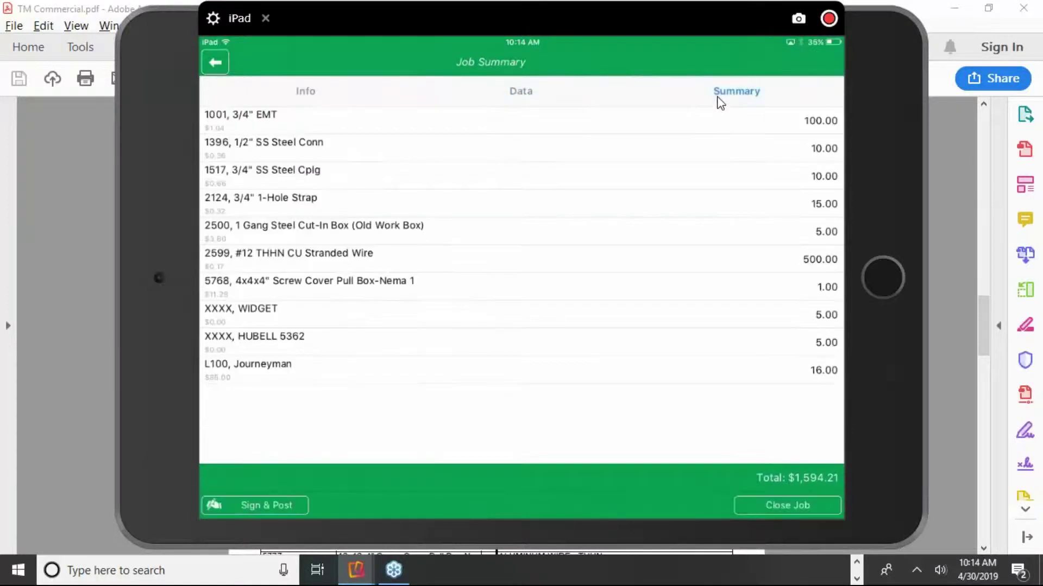
click(282, 509)
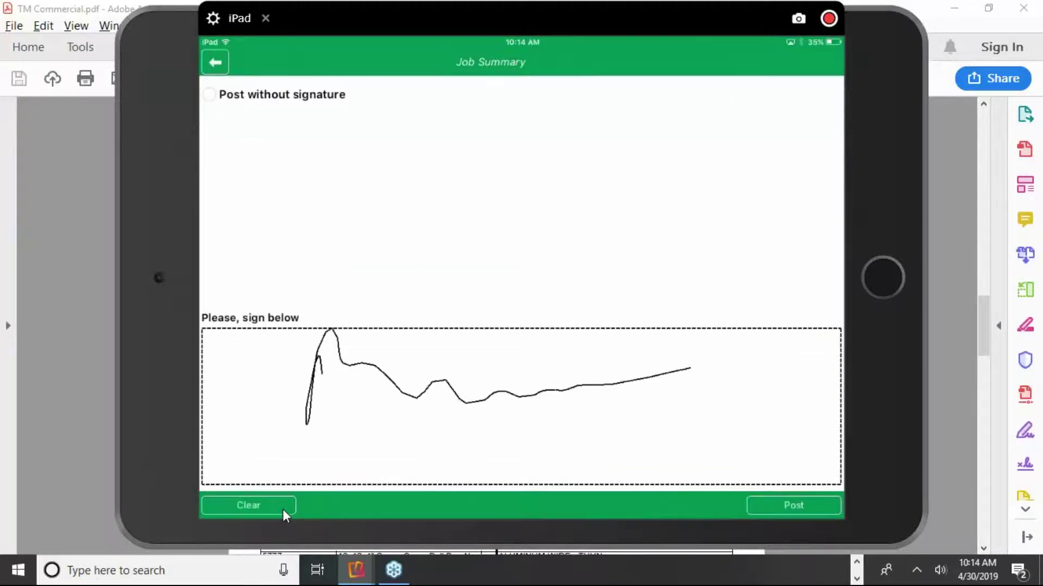
click(807, 502)
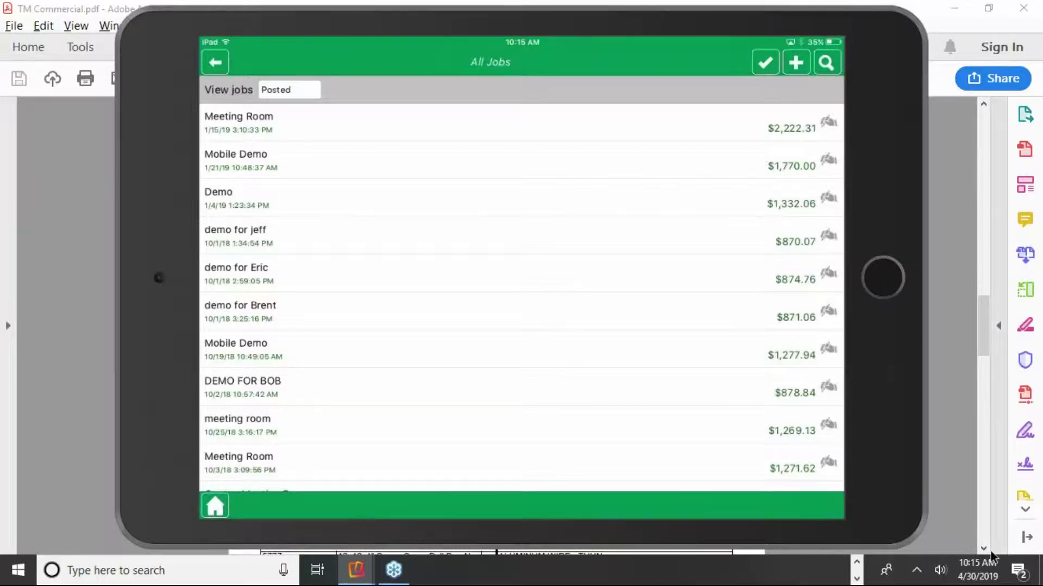
click(856, 563)
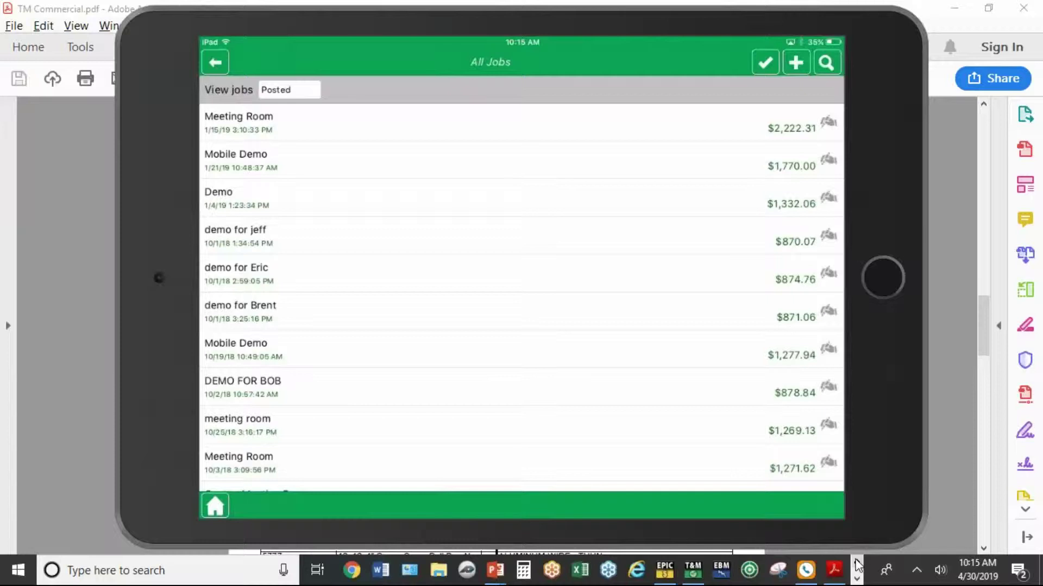
In Billing Manager's Jobs Inbox, retrieve the T Mobile Demo work order from the cloud.
click(693, 570)
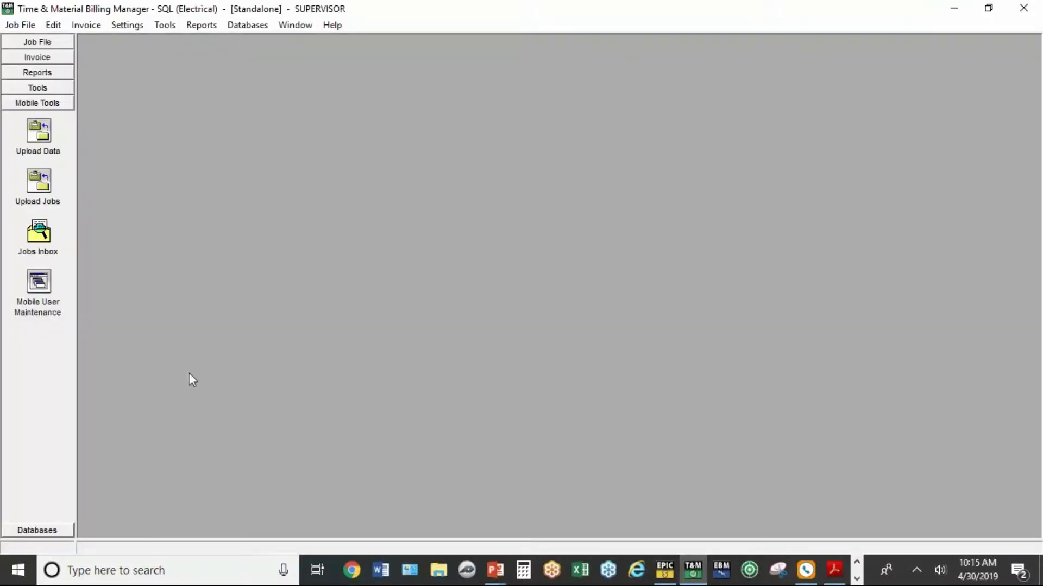
click(39, 234)
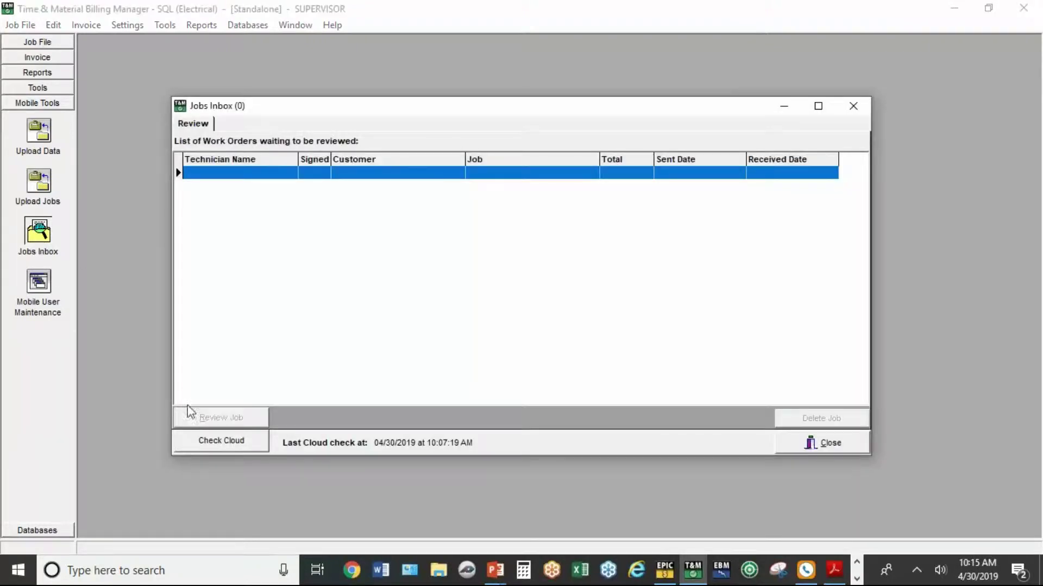
click(223, 441)
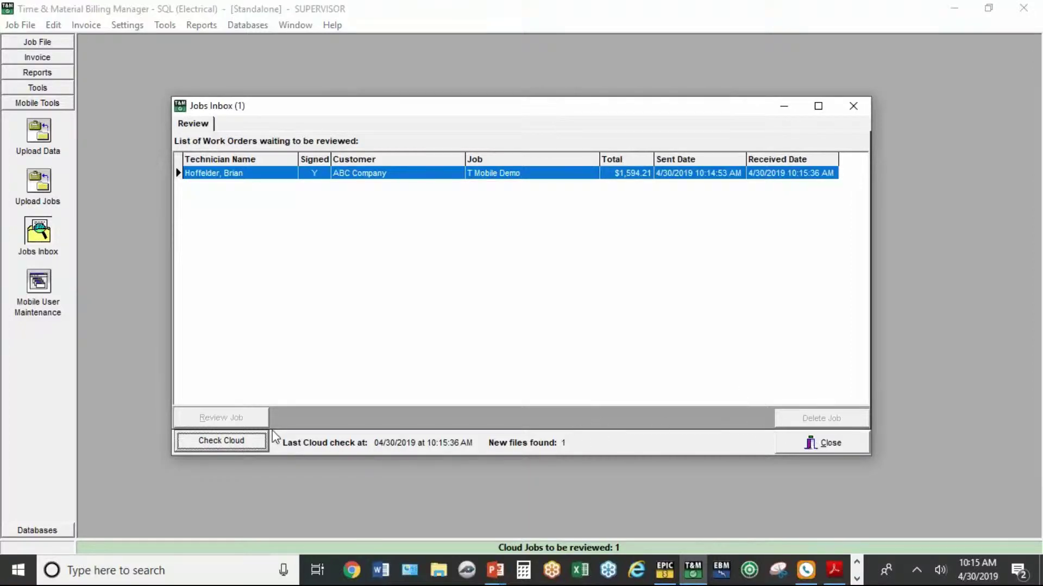
Open the T Mobile Demo order and save WIDGET as a material item at $10 trade, $8 cost.
double_click(456, 176)
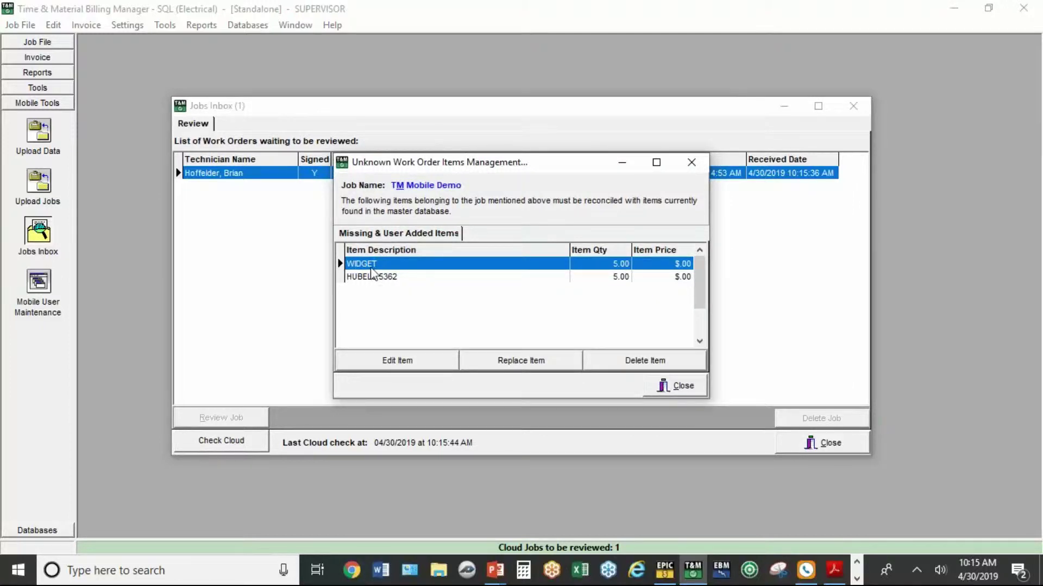
click(389, 362)
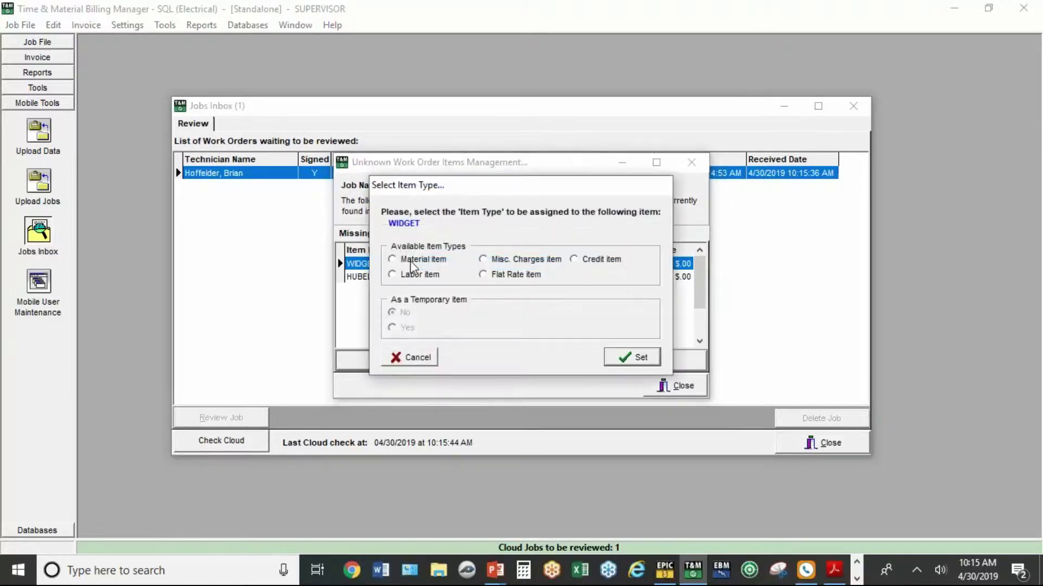
click(409, 261)
click(625, 362)
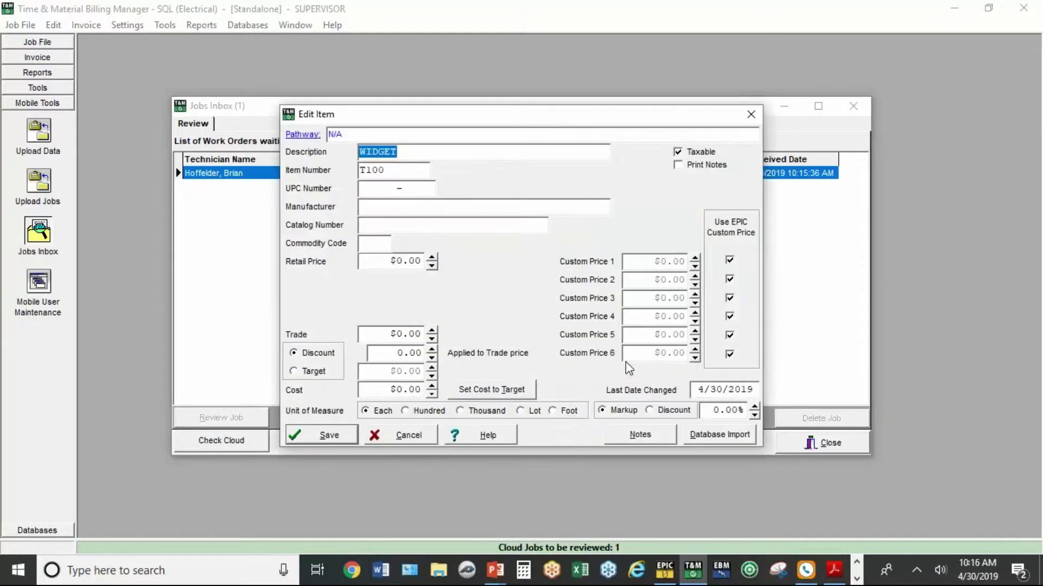
click(413, 332)
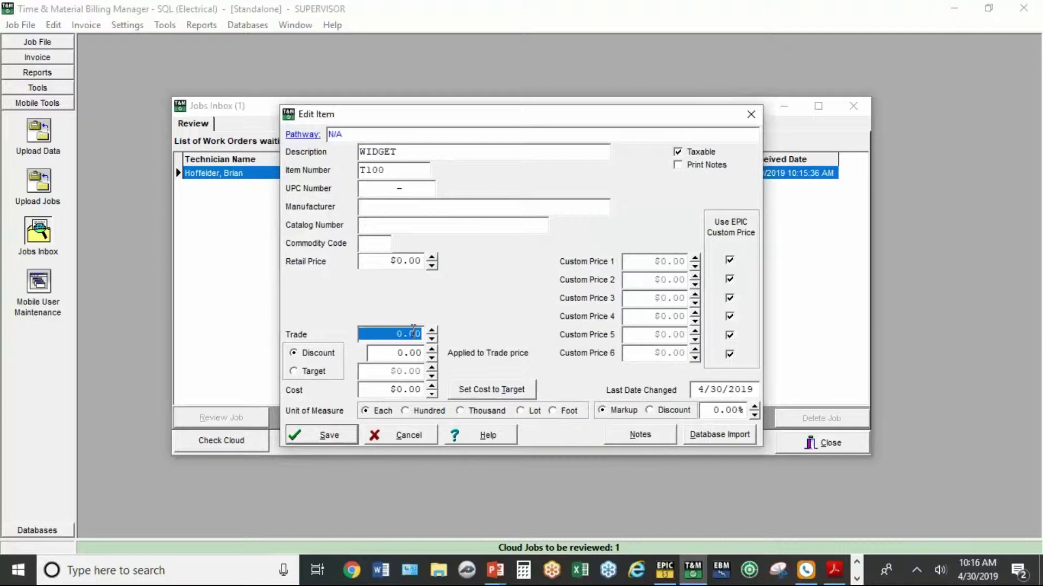
text(10)
key(Tab)
key(Tab)
key(Tab)
key(Tab)
text(8)
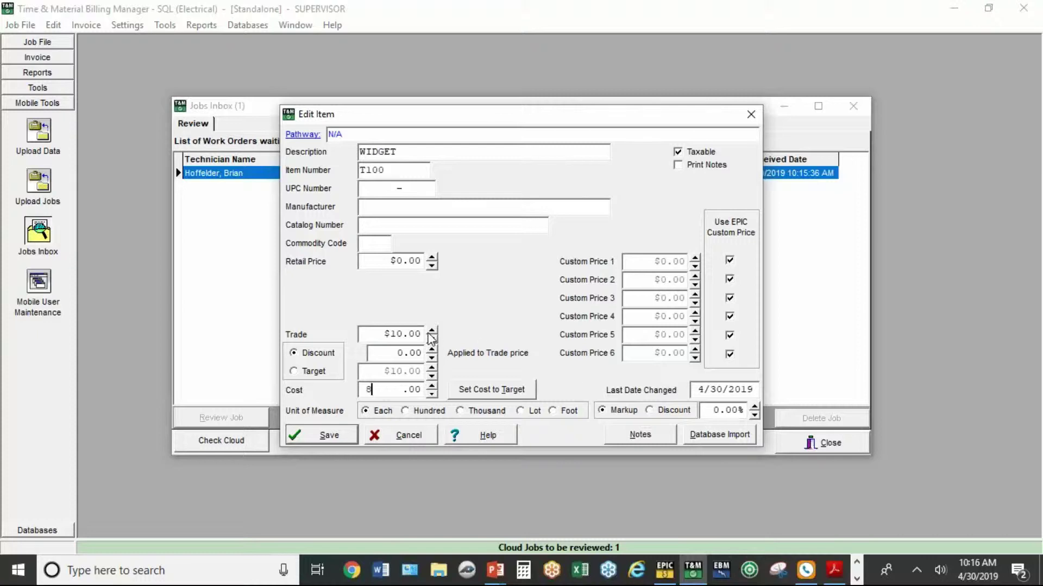
click(329, 435)
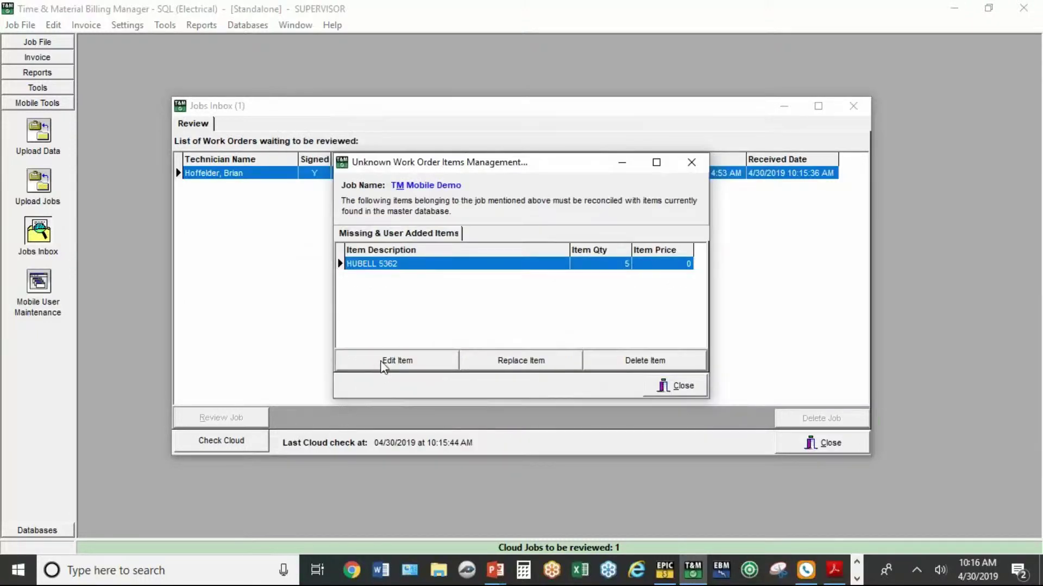
Set HUBELL 5362 as a material item and look it up via Database Import.
click(383, 362)
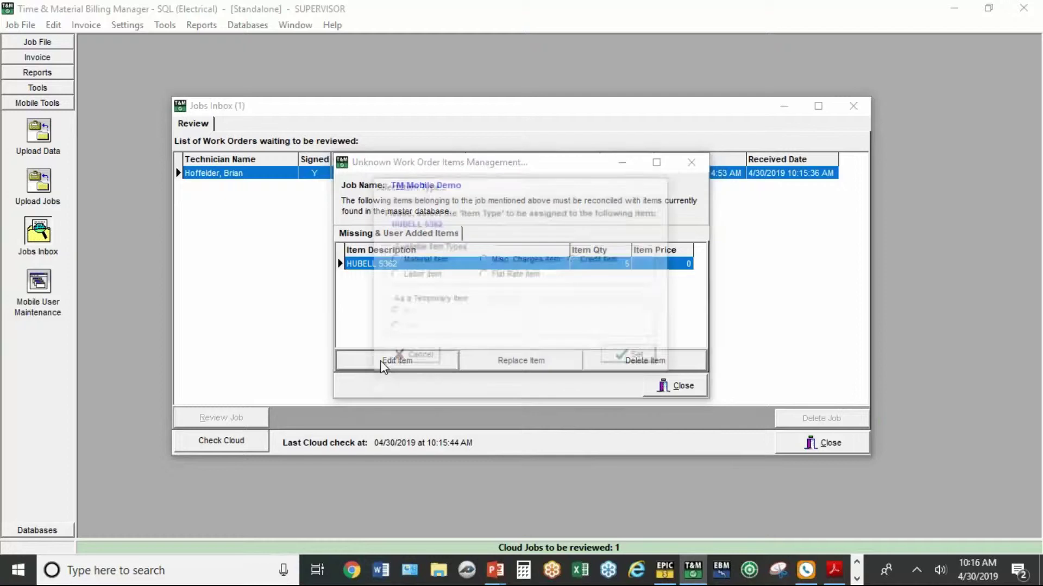
click(403, 261)
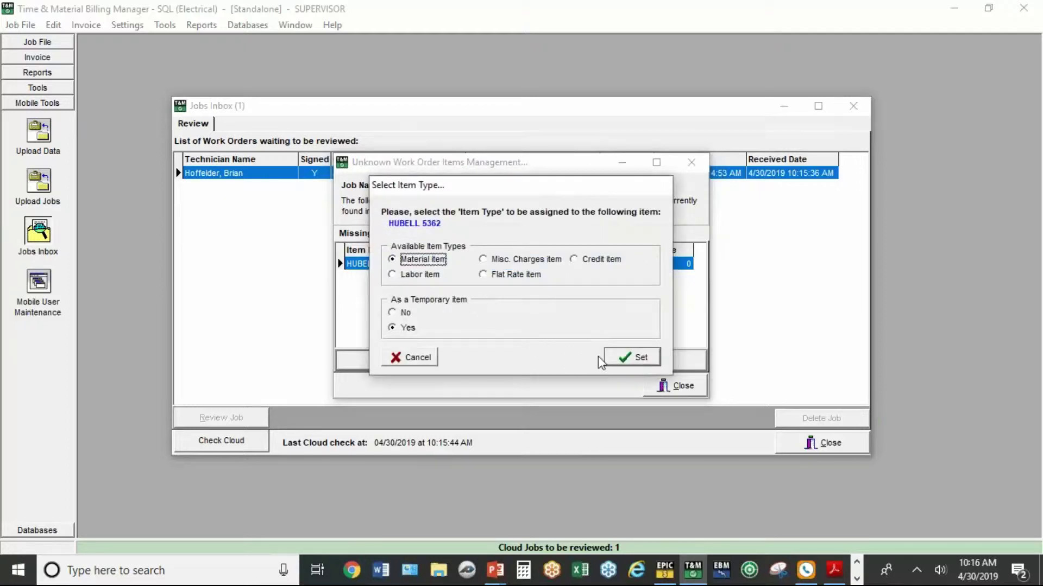
click(619, 358)
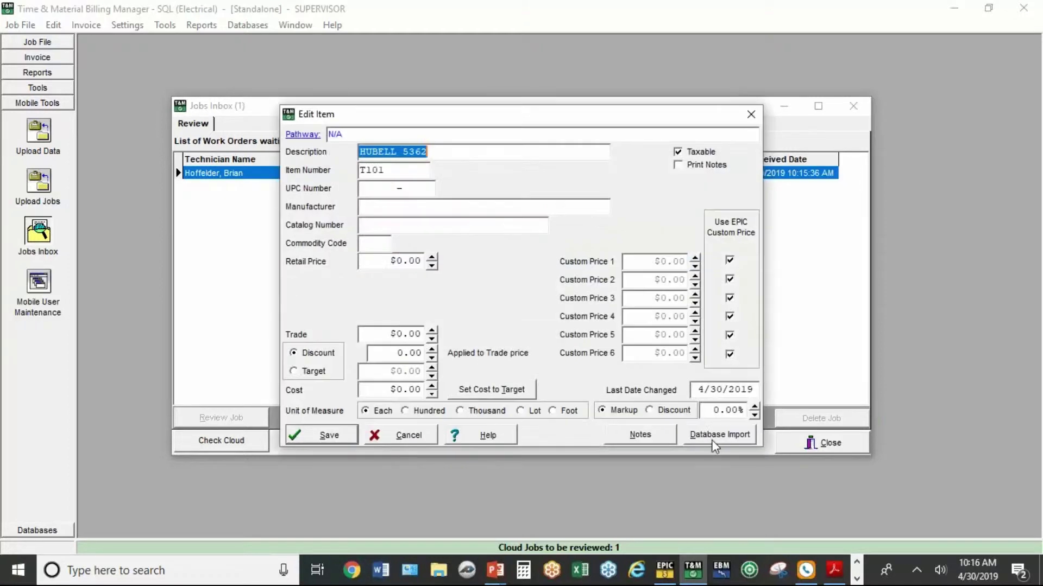
click(709, 435)
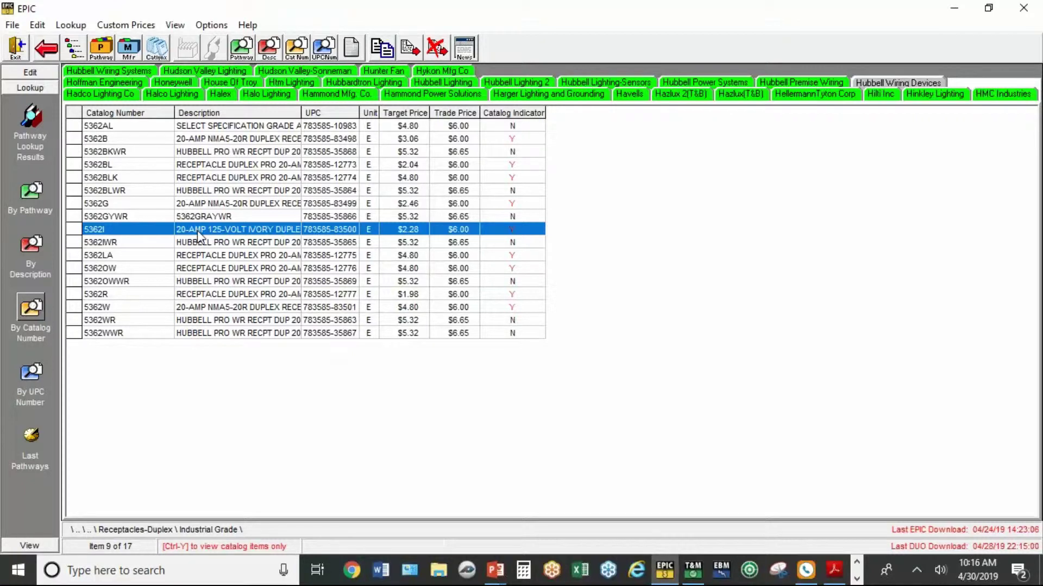
Find catalog number 5362 under Hubbell Wiring Devices in EPIC and import item 5362I.
click(123, 45)
click(194, 71)
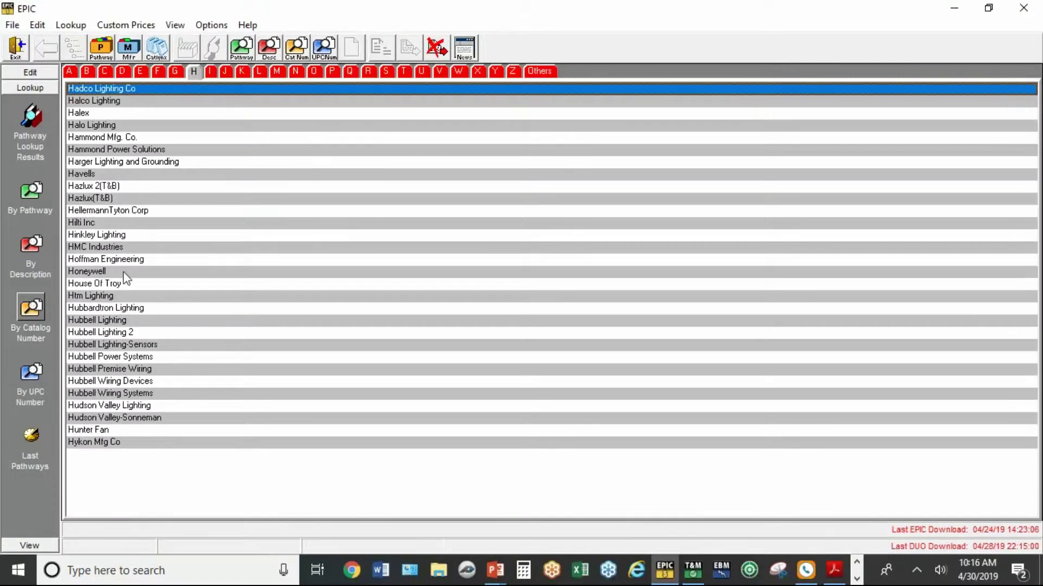
double_click(96, 382)
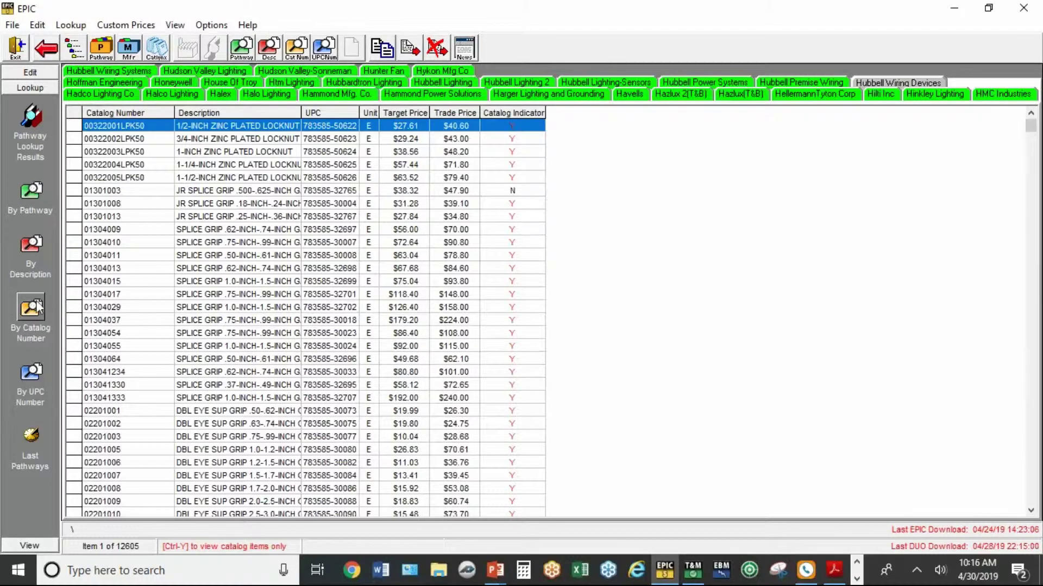
click(33, 308)
text(5362)
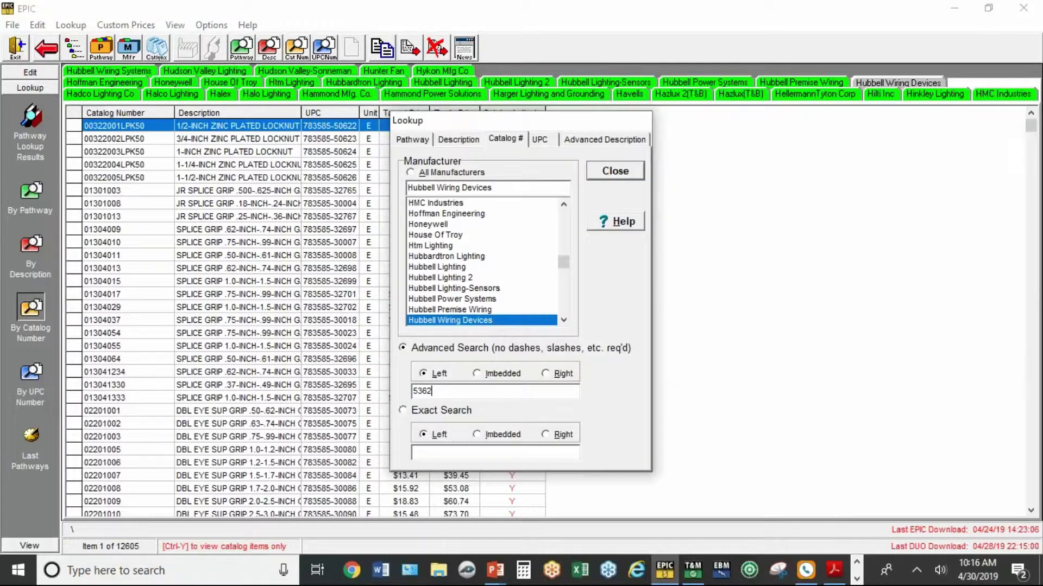
key(Return)
click(599, 173)
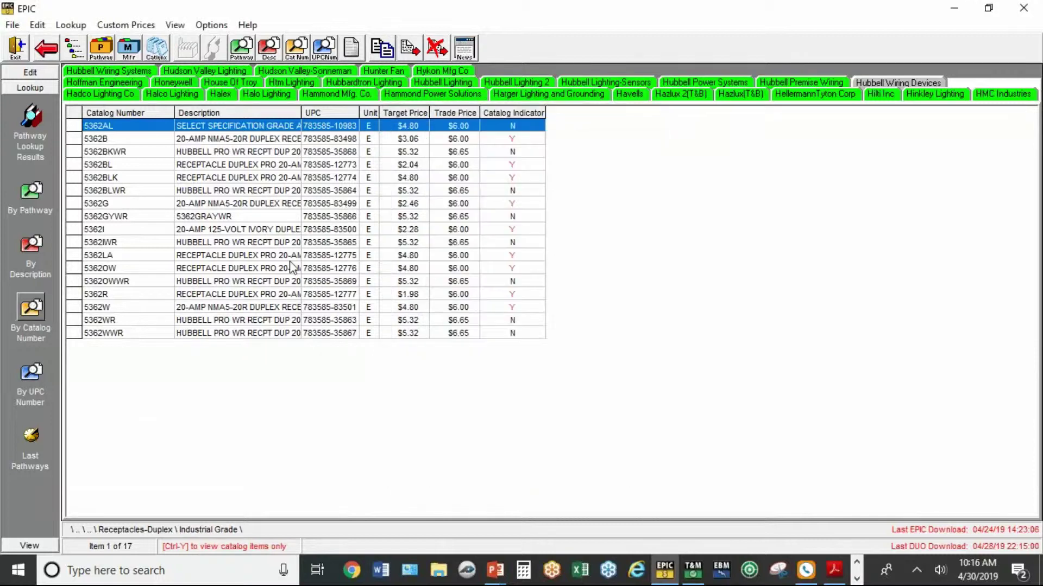
click(220, 230)
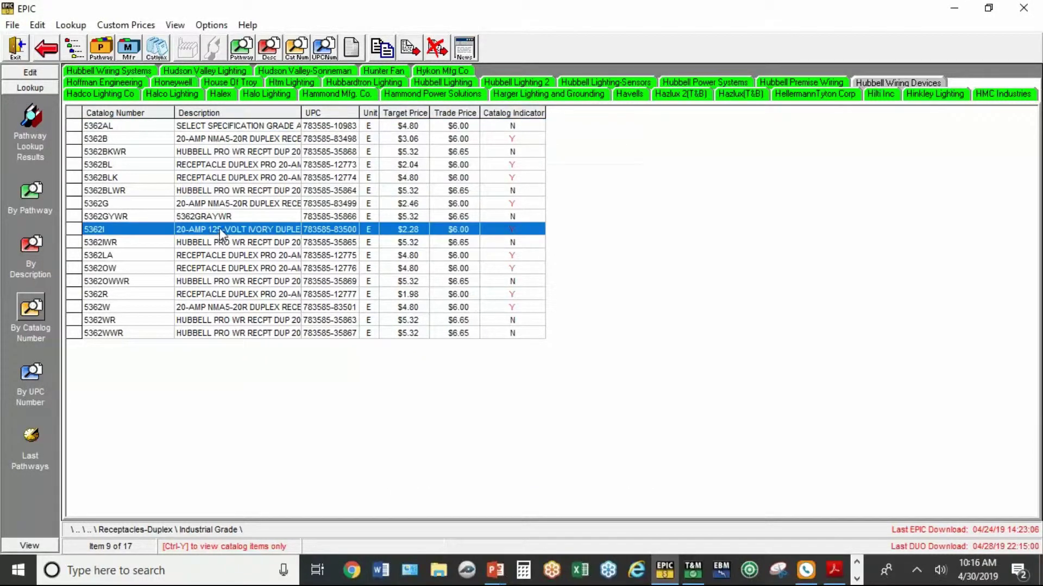
click(410, 49)
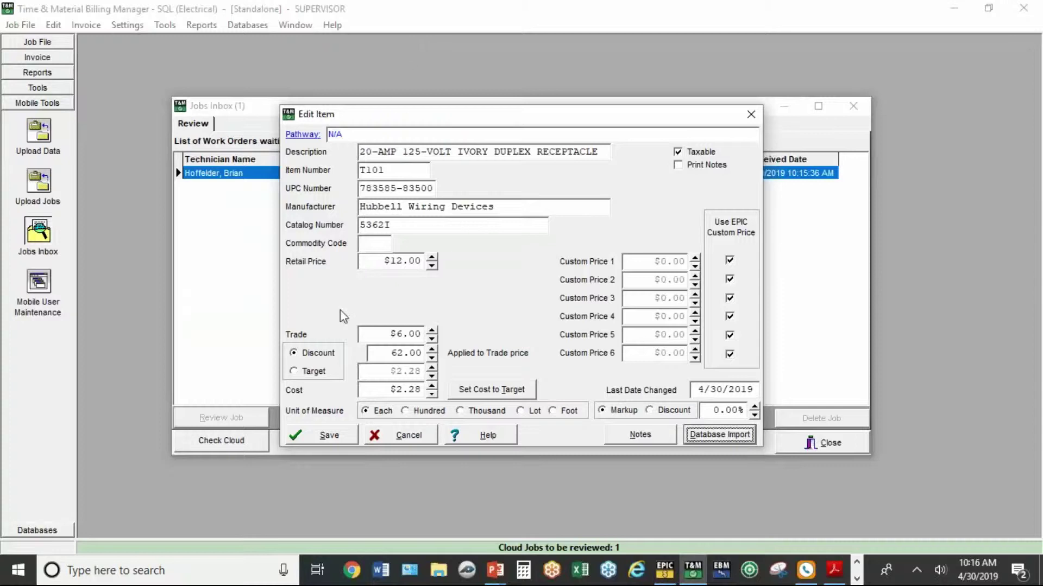
Save the imported receptacle, save and approve the job, and close the empty Jobs Inbox.
click(350, 437)
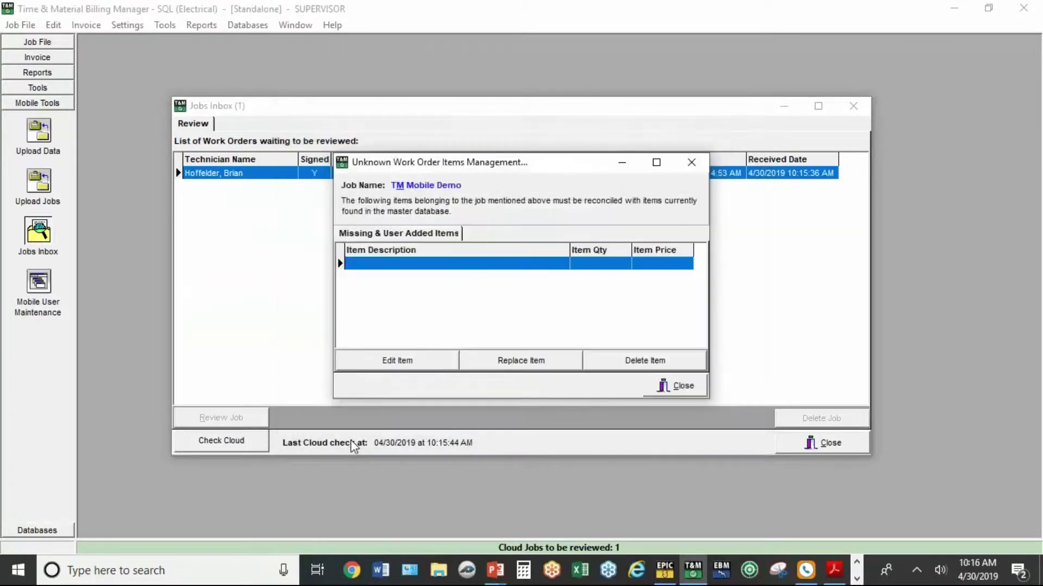
click(651, 393)
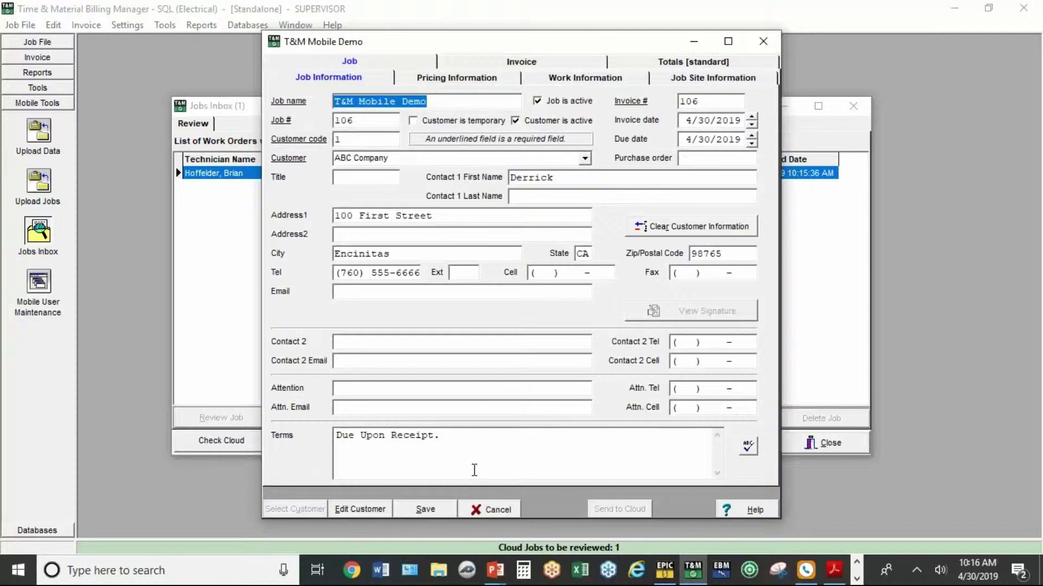
click(450, 508)
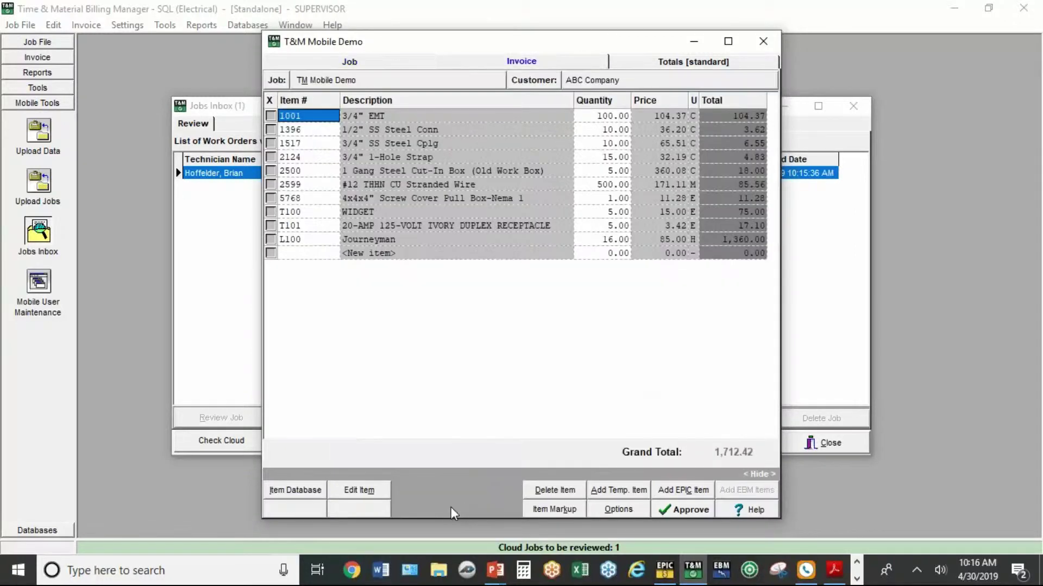
click(665, 508)
click(814, 445)
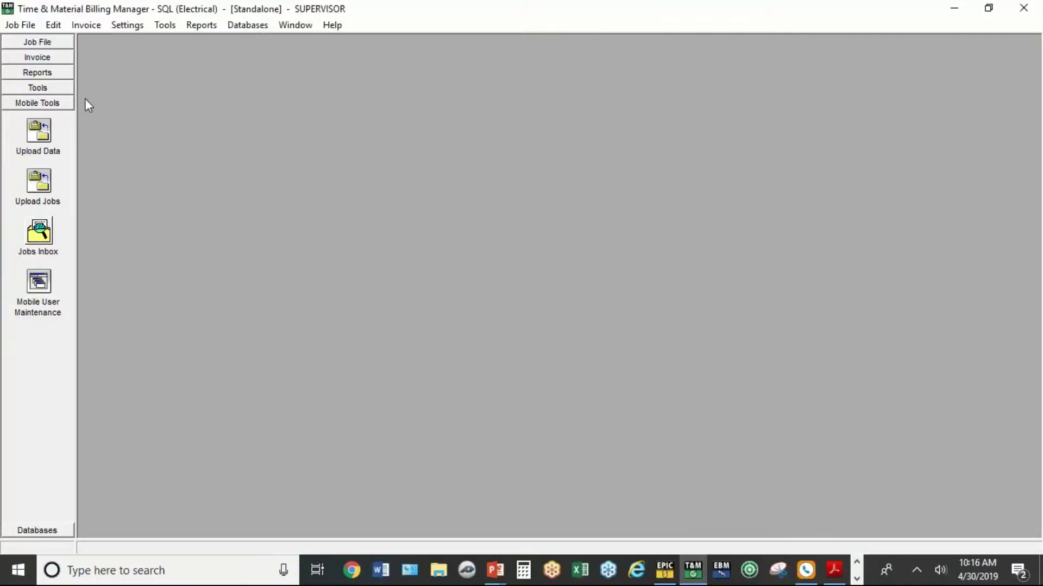
Open the T&M Mobile Demo job from ABC Company's job list and maximize its window.
click(38, 43)
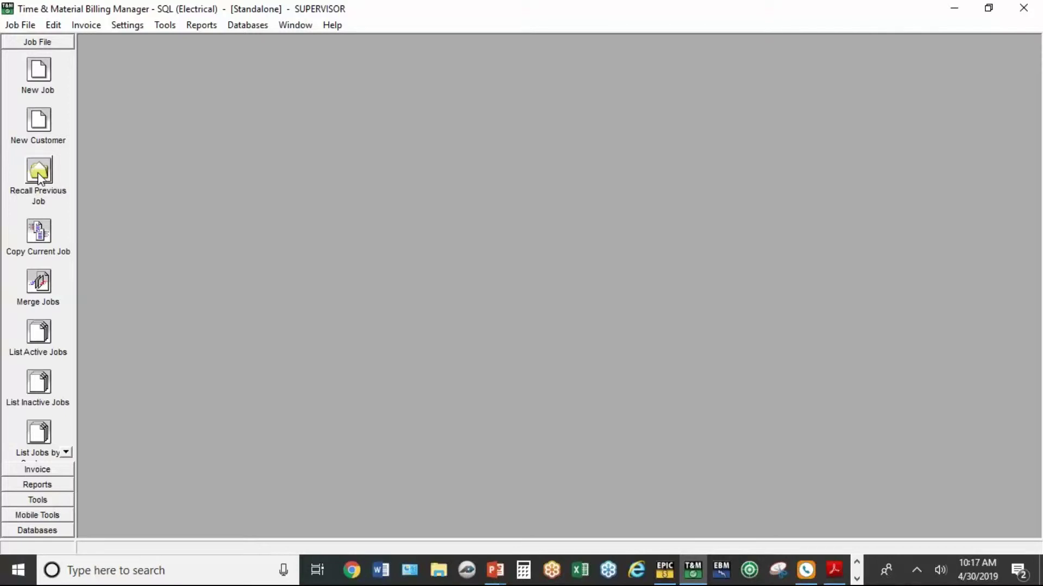
click(38, 433)
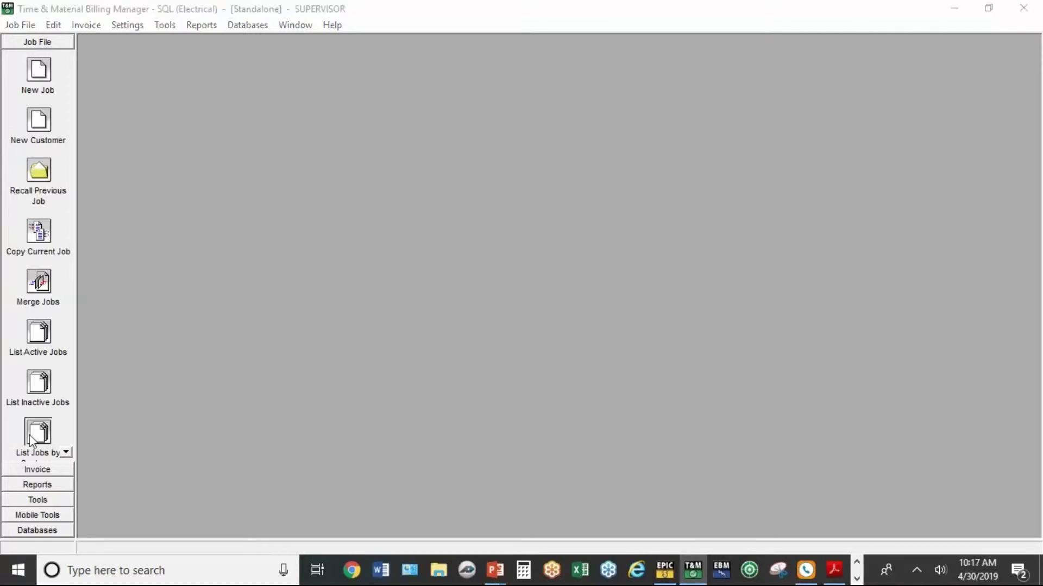
click(340, 438)
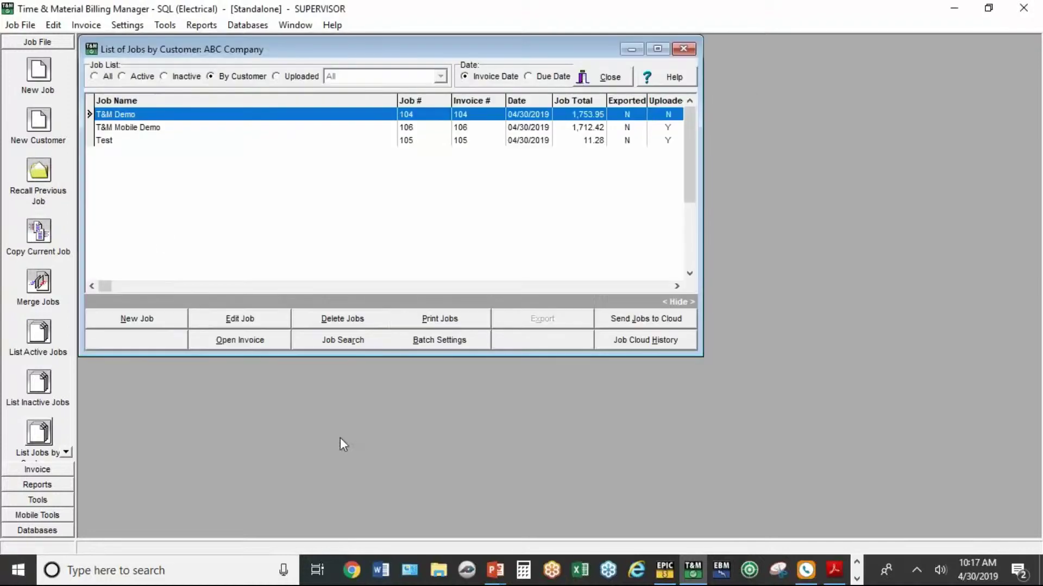
double_click(143, 130)
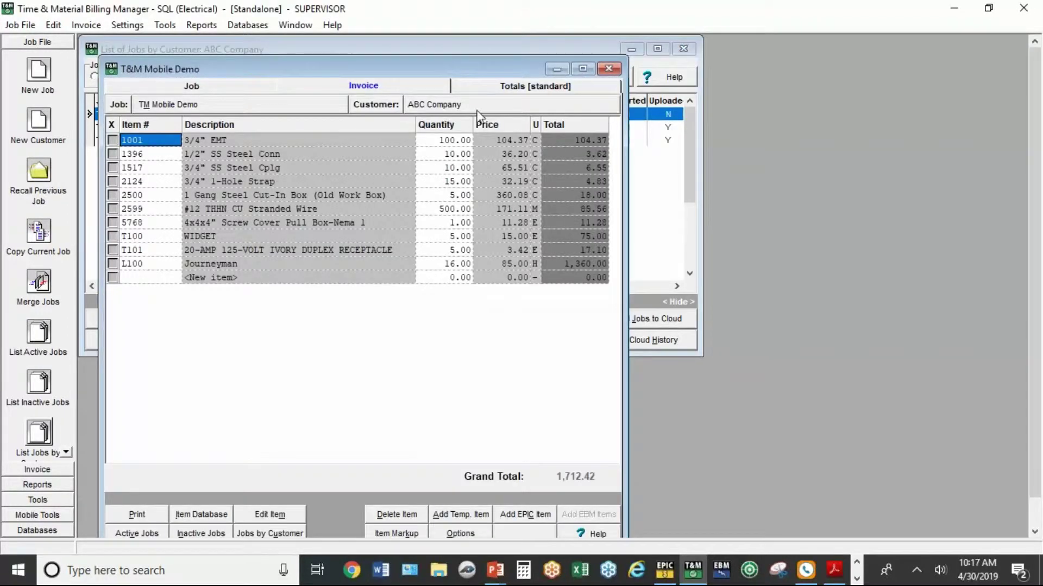
click(583, 68)
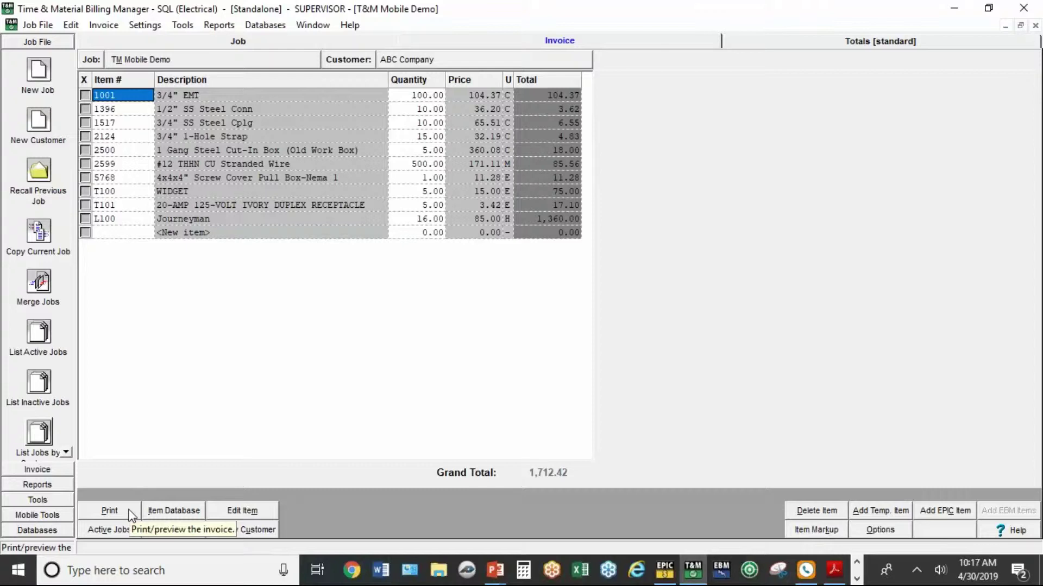
Preview the signed T&M Mobile Demo invoice, total due $1,712.42, scrolling through it.
click(111, 511)
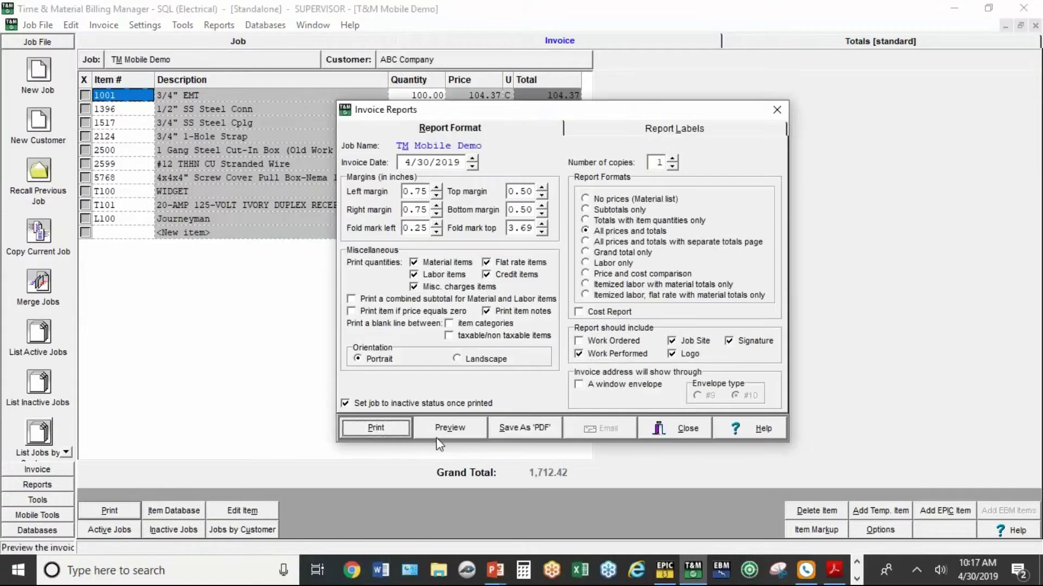
click(438, 436)
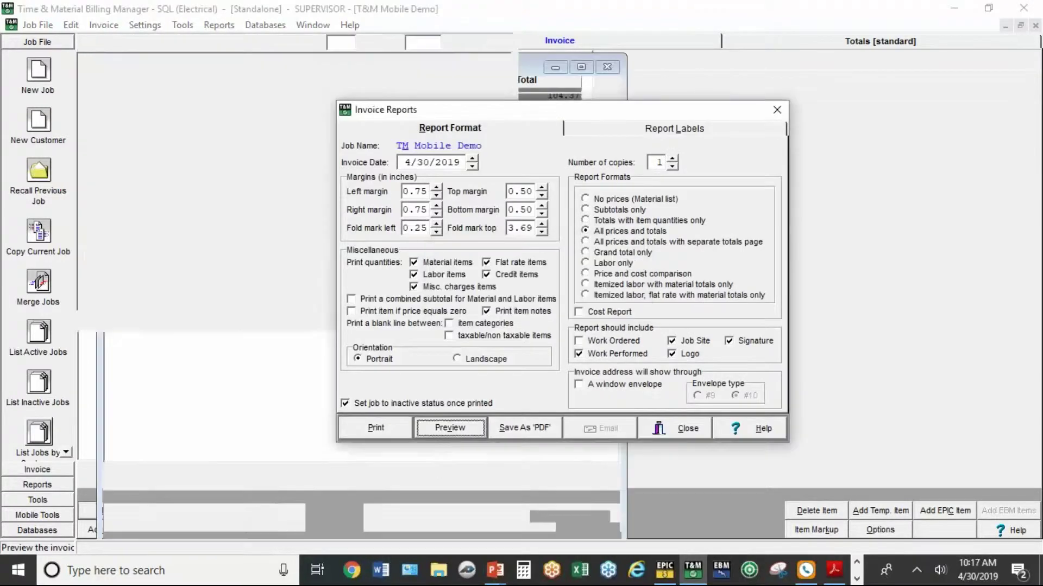
scroll(496, 379, down, 2)
scroll(496, 380, down, 1)
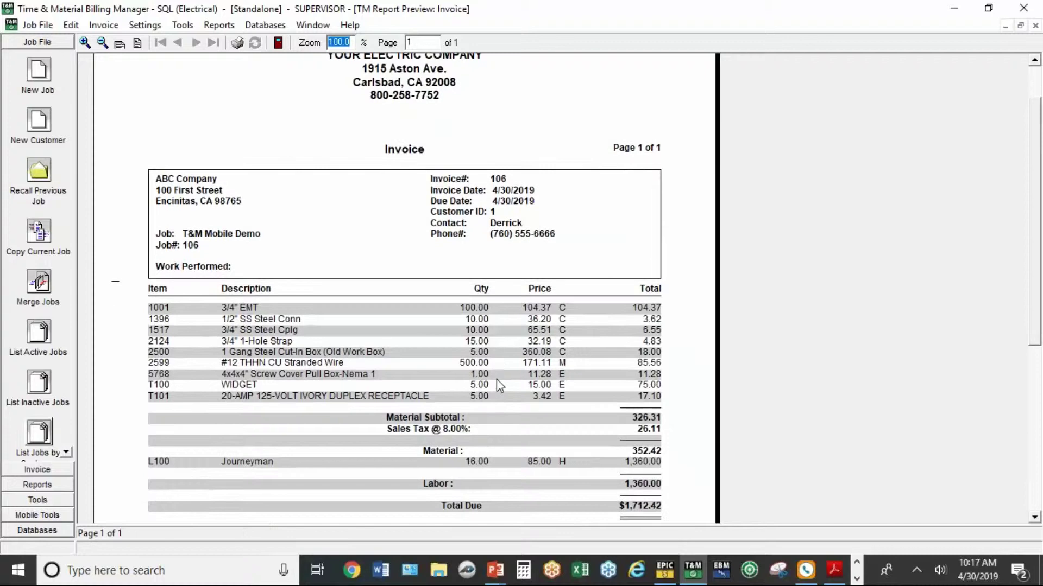
scroll(496, 379, down, 4)
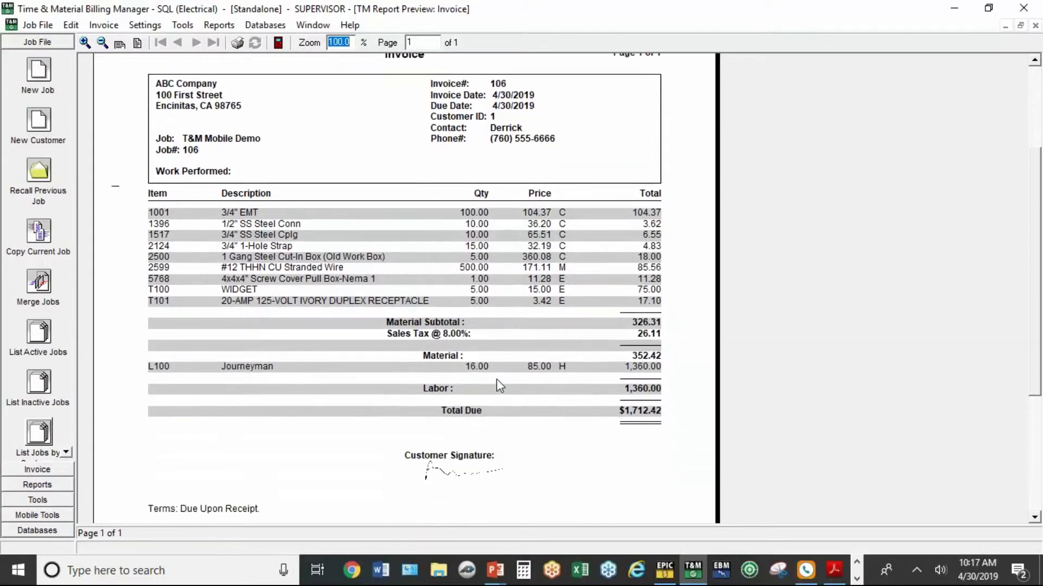
scroll(496, 380, up, 6)
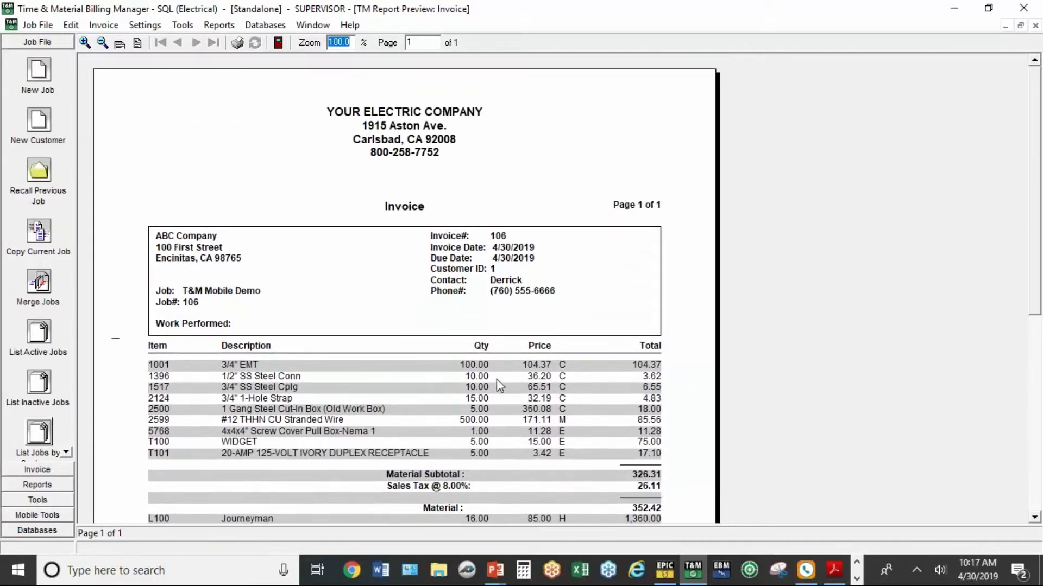
Exit the invoice preview and close the Invoice Reports settings.
click(278, 43)
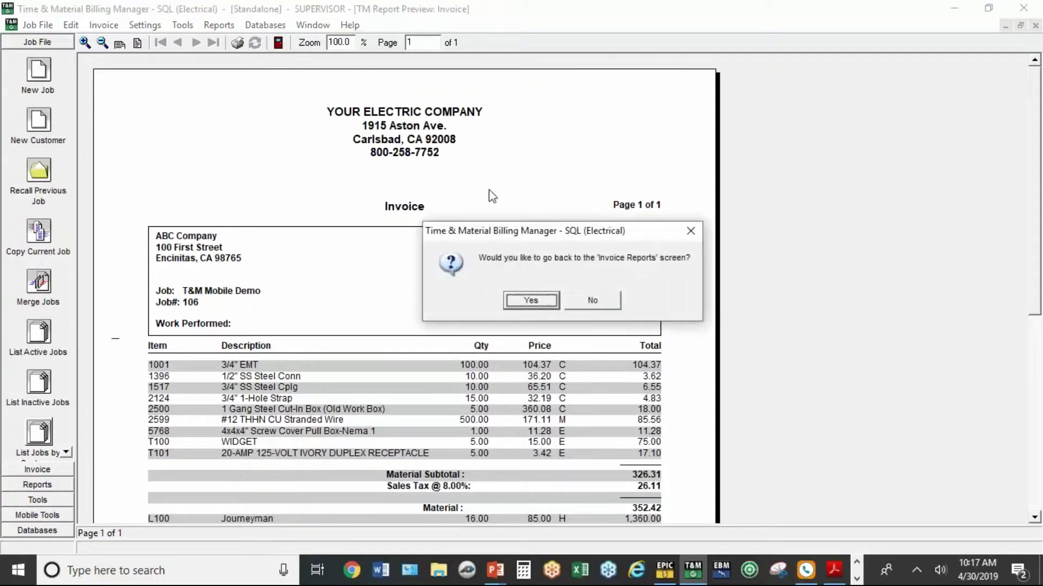
click(520, 310)
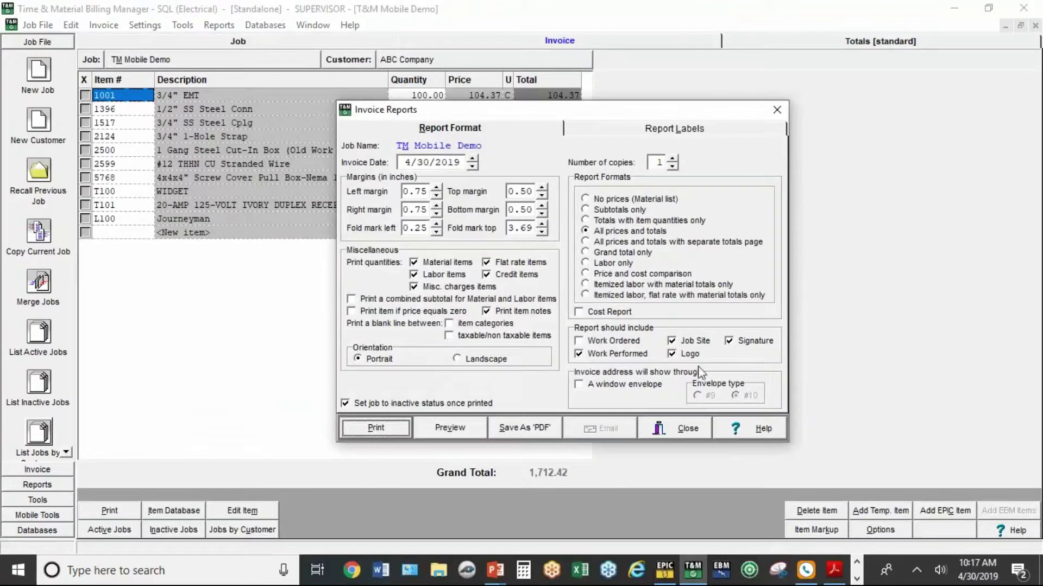
click(687, 429)
In the L100 Journeyman labor note, separate the worker names with a comma and capitalize the second name's 'J'.
click(193, 219)
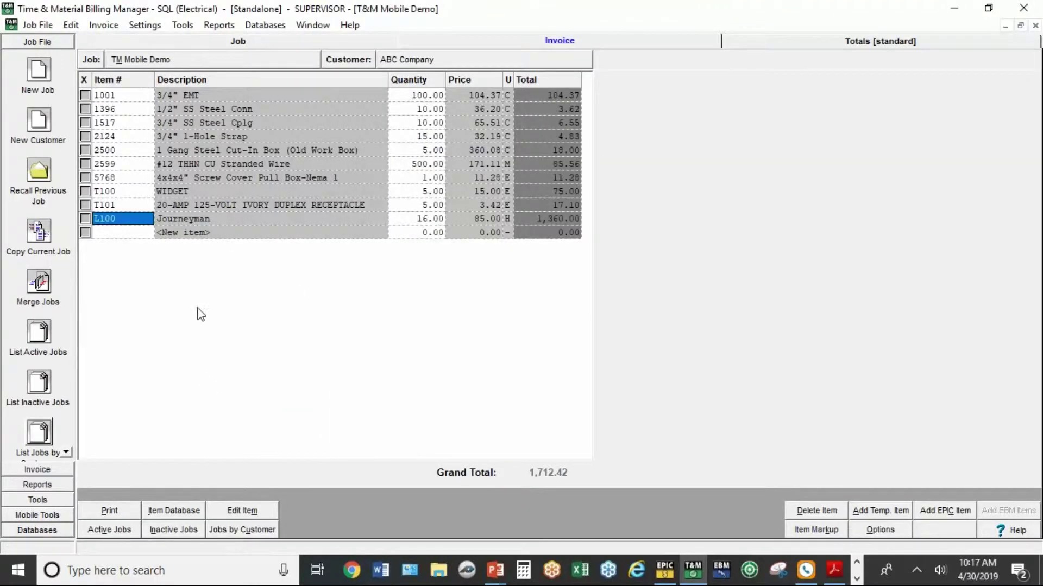
click(228, 512)
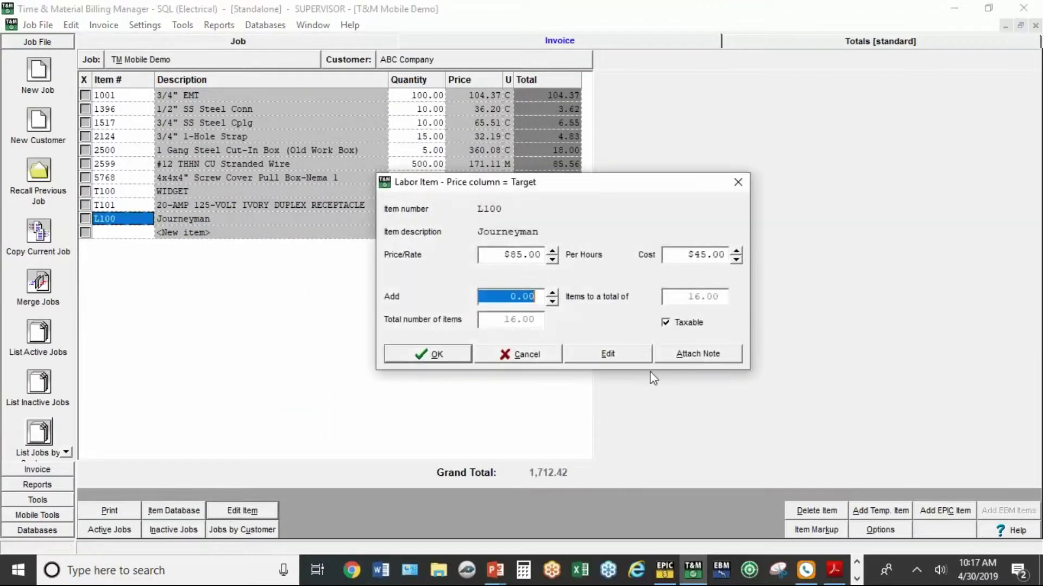
click(681, 358)
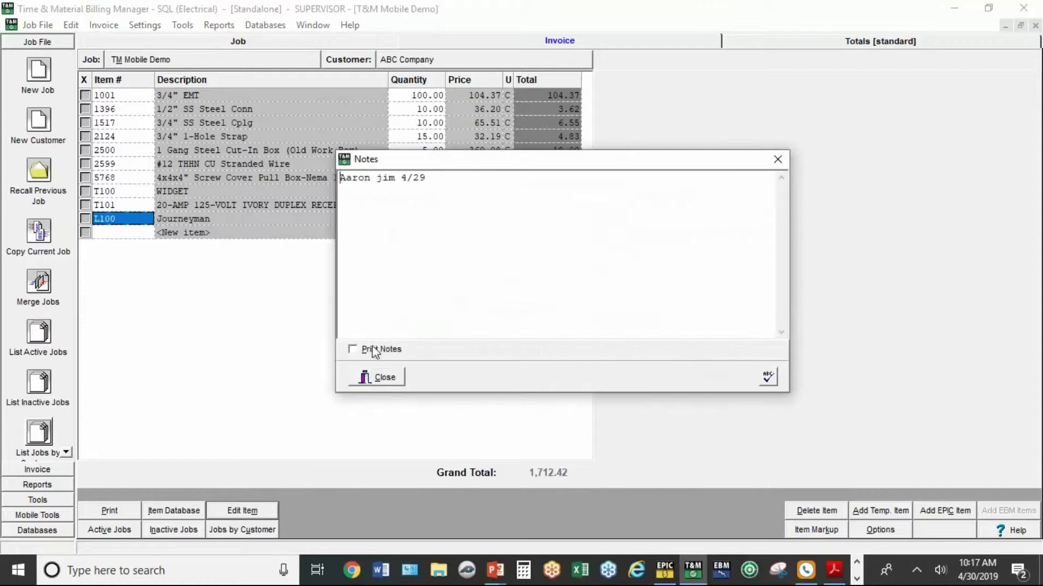
click(377, 179)
key(Delete)
key(BackSpace)
text(, J)
click(396, 378)
click(419, 363)
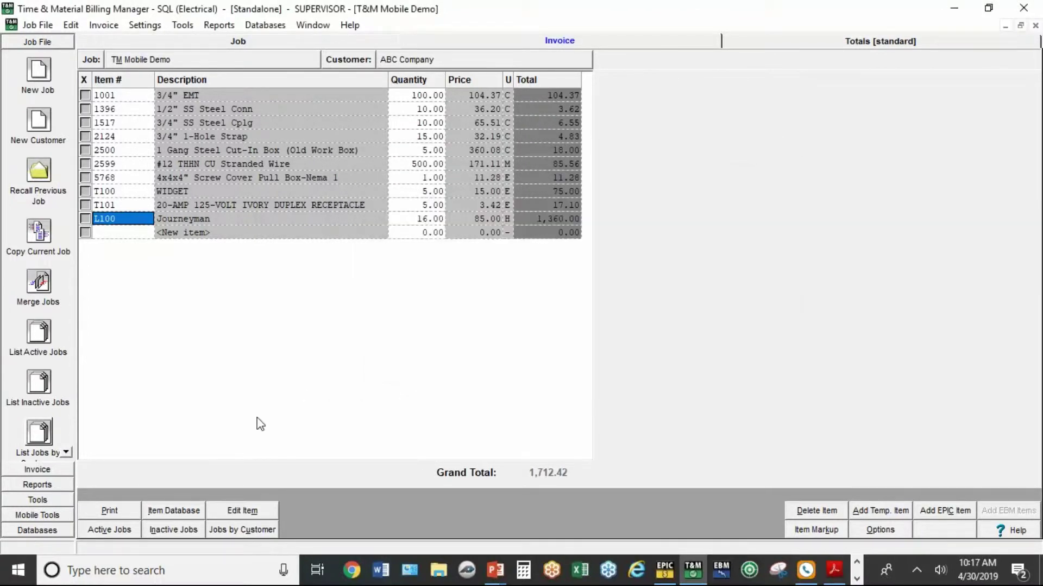
click(131, 515)
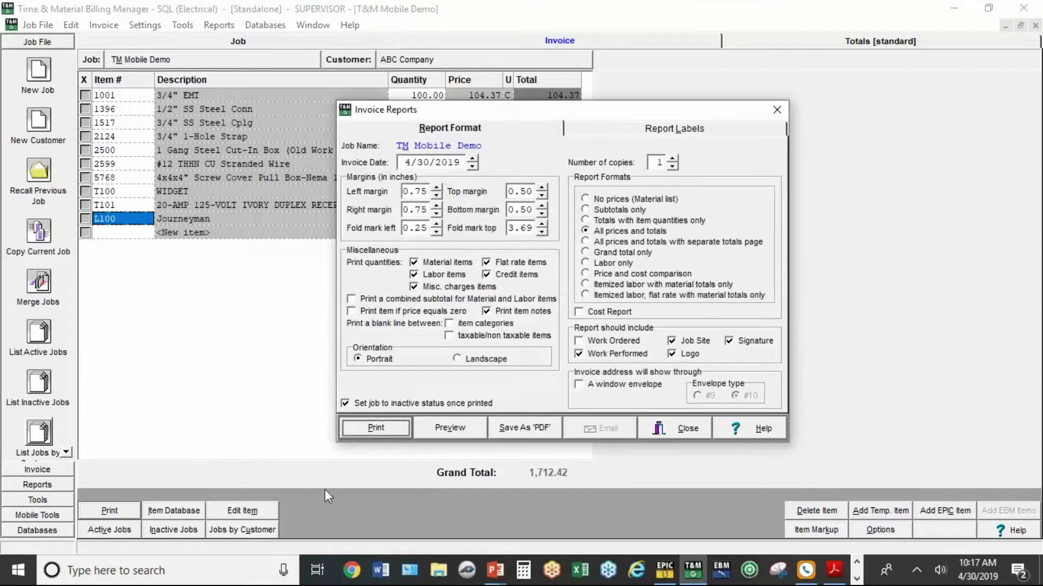
click(459, 432)
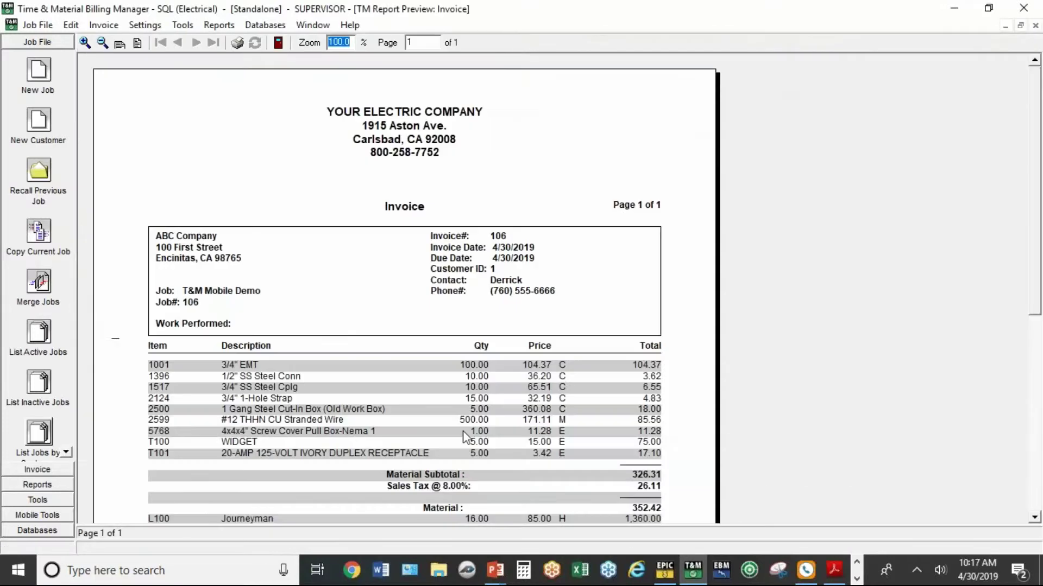
scroll(464, 436, down, 2)
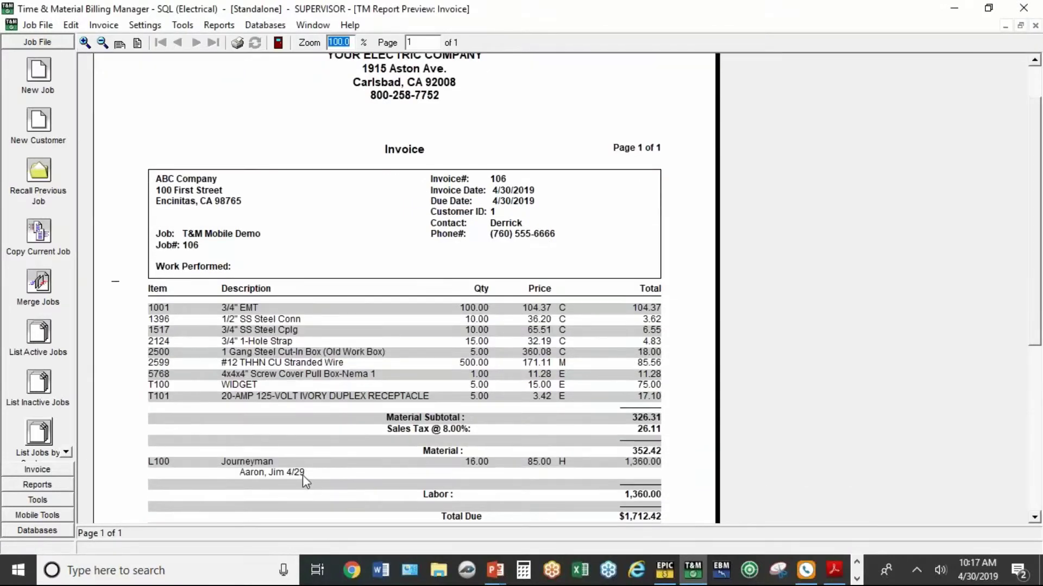
scroll(503, 494, down, 3)
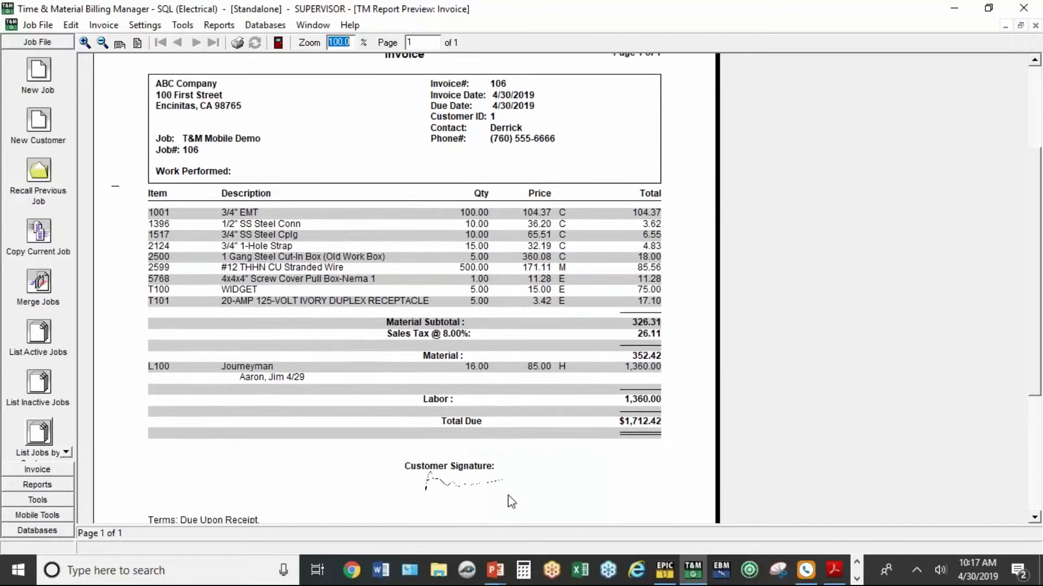
scroll(509, 498, down, 2)
scroll(509, 497, up, 4)
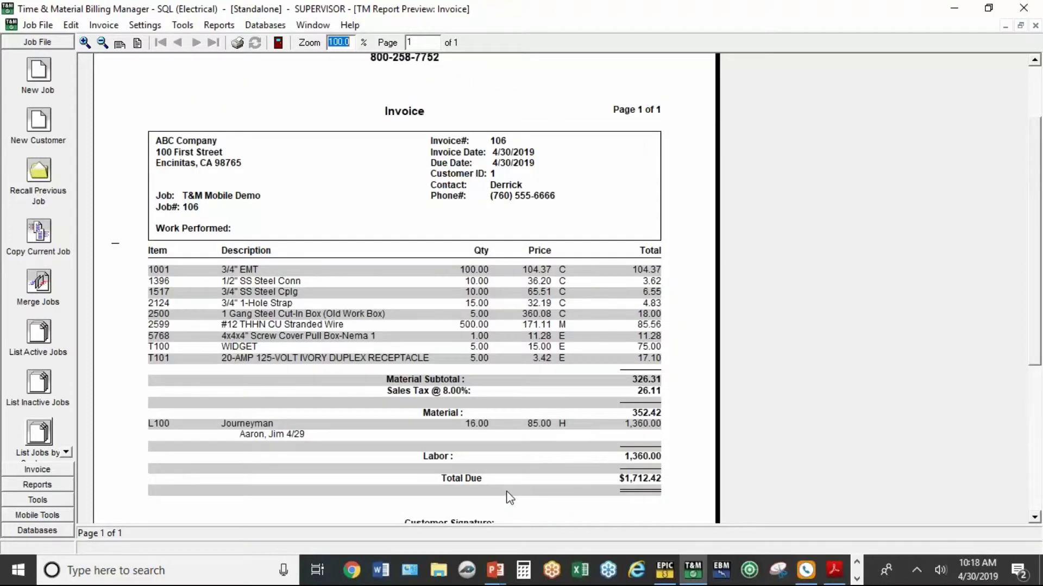
scroll(510, 498, up, 3)
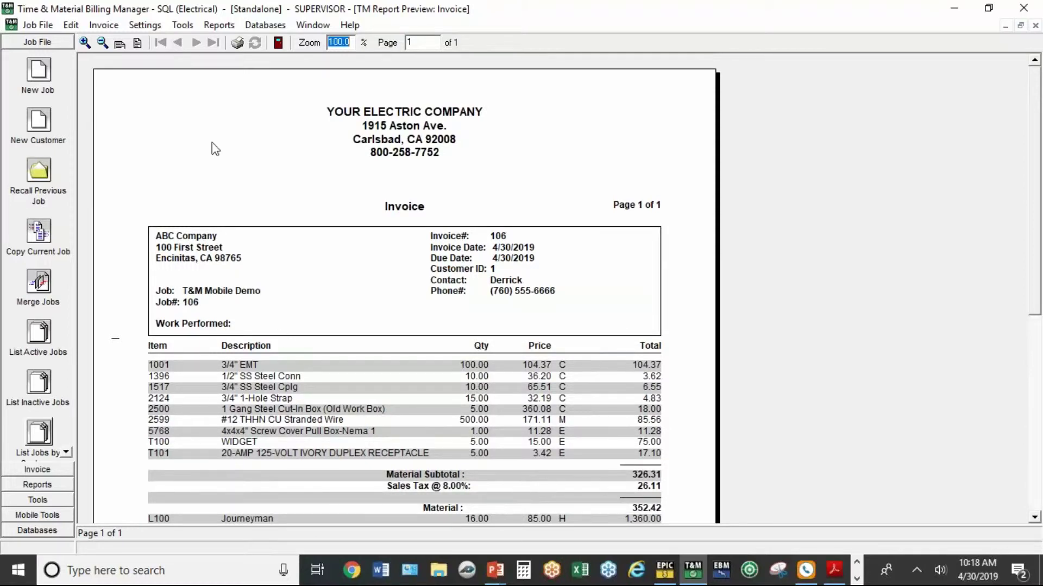
click(278, 43)
click(531, 300)
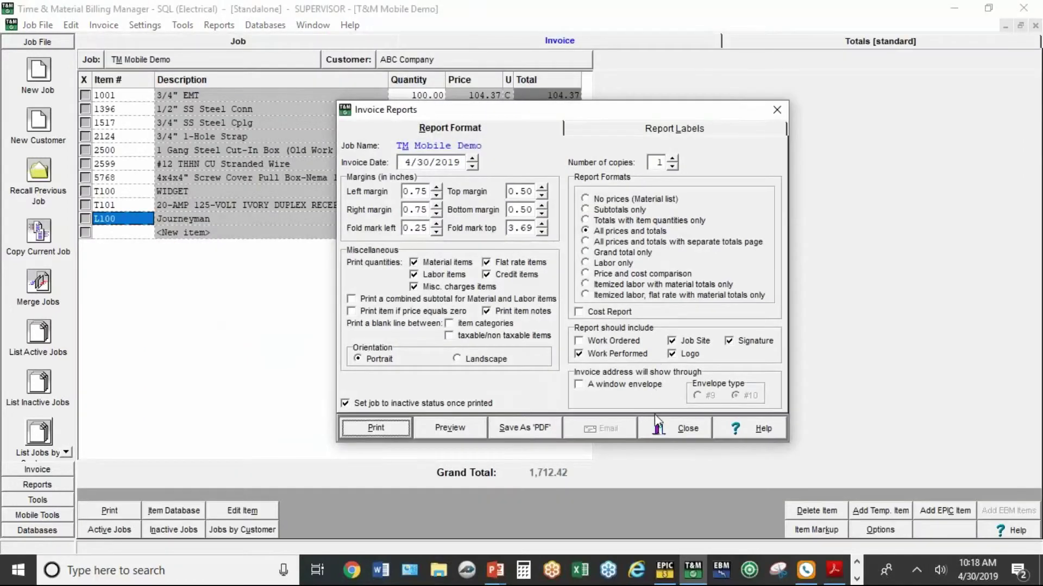
Copy Work Ordered into Work Performed as 'Add new outlets in conference room.' and save the job.
click(673, 428)
click(227, 64)
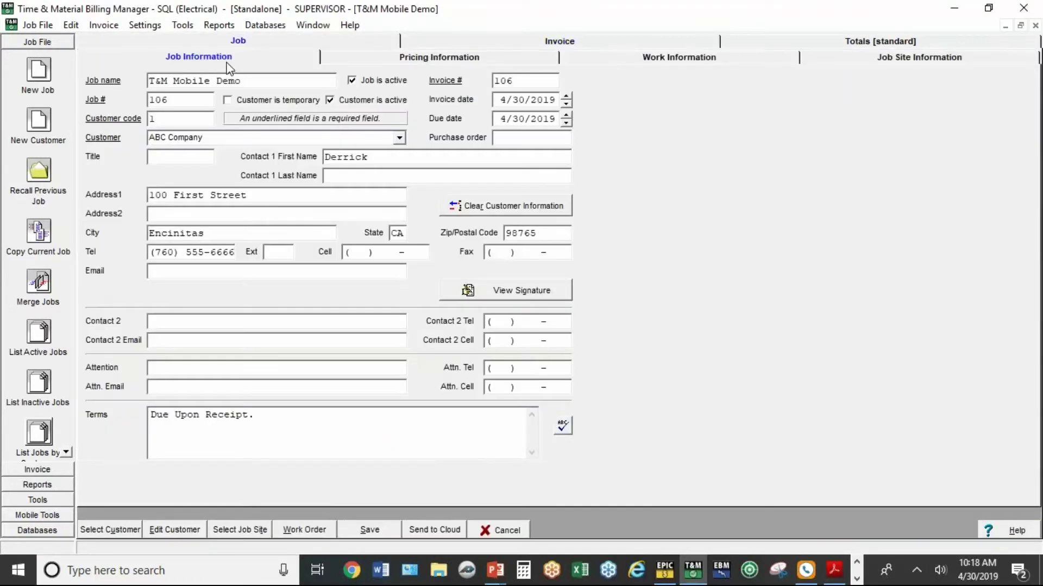
click(590, 61)
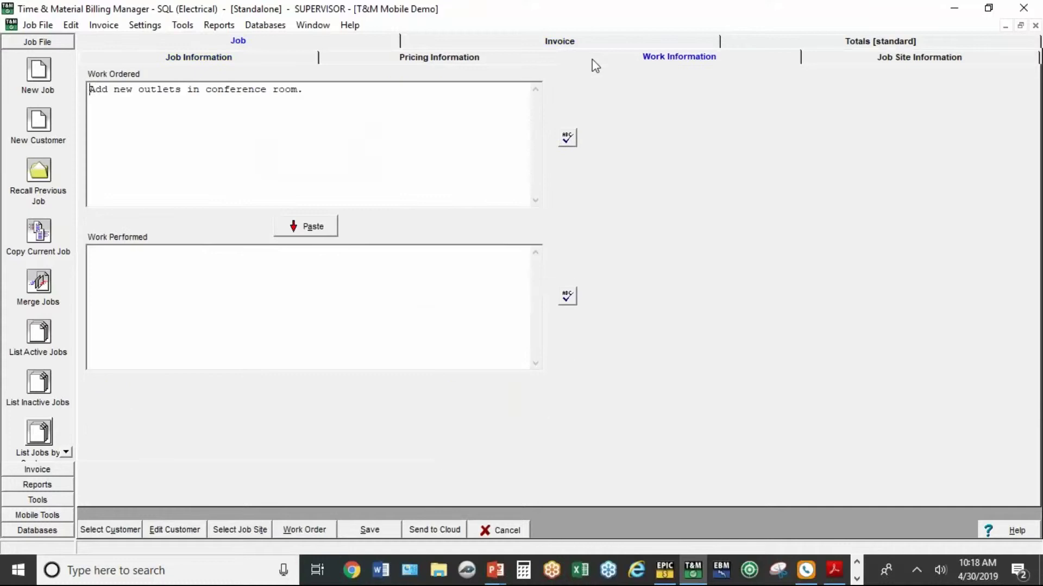
click(316, 233)
click(389, 536)
Preview the invoice again to check it now lists the work performed.
click(120, 514)
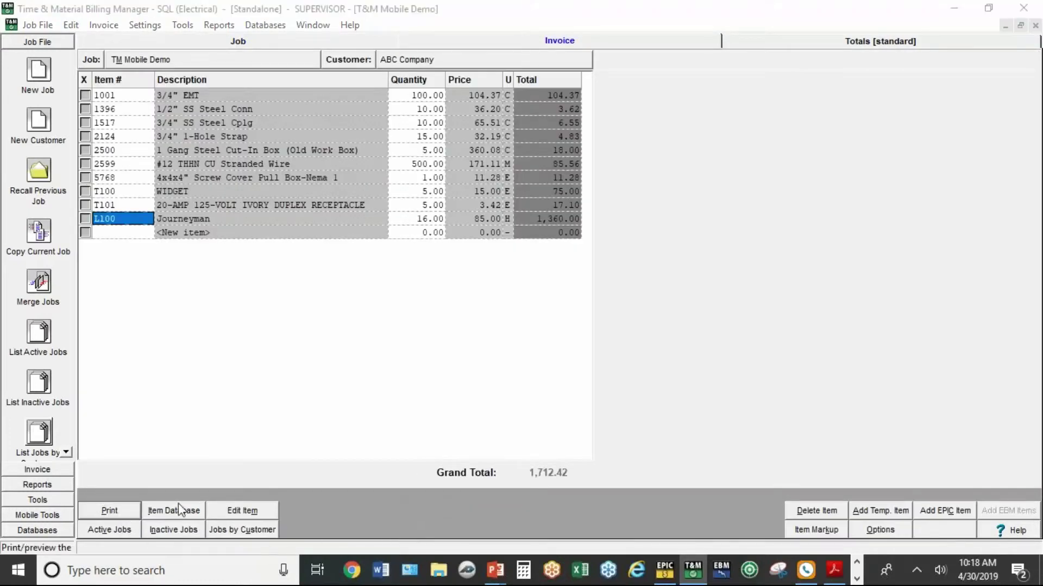
click(444, 428)
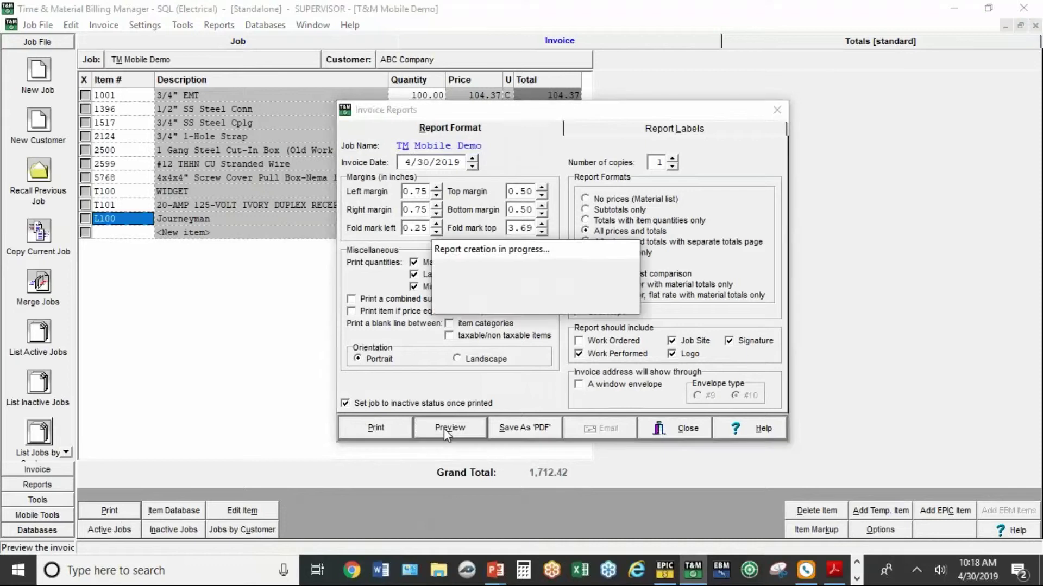
scroll(433, 419, down, 4)
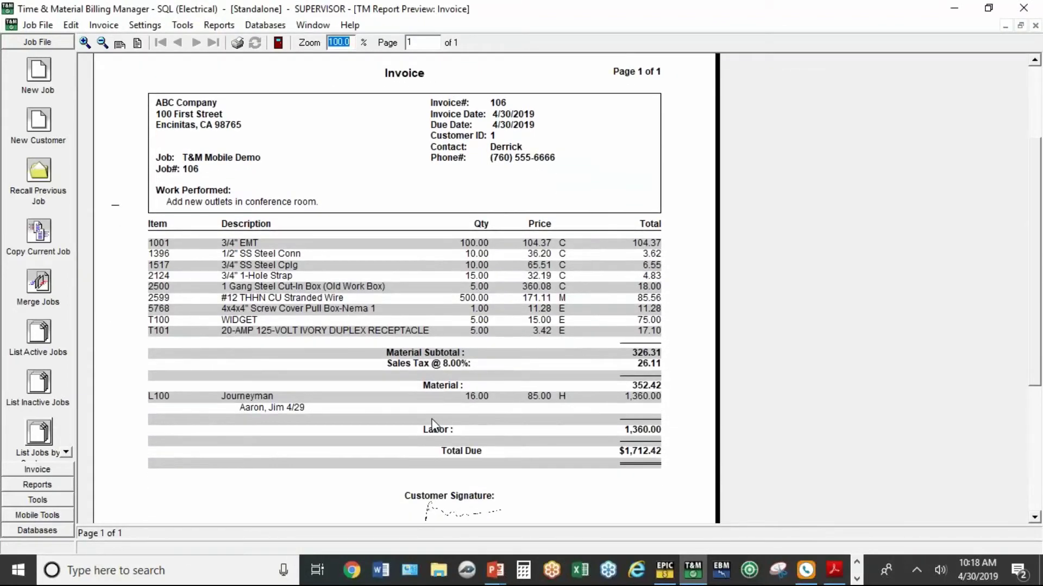
scroll(433, 423, up, 3)
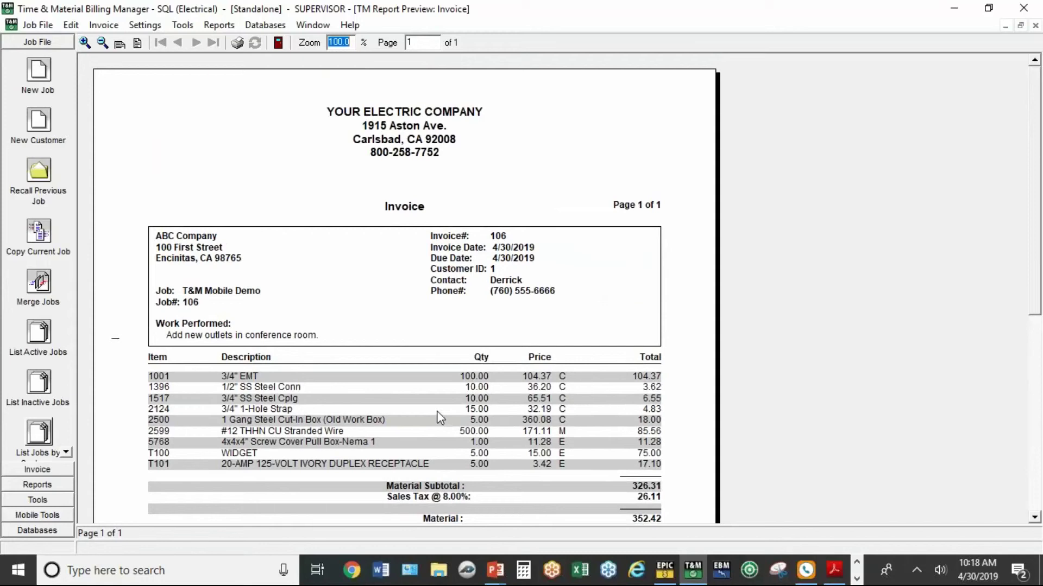